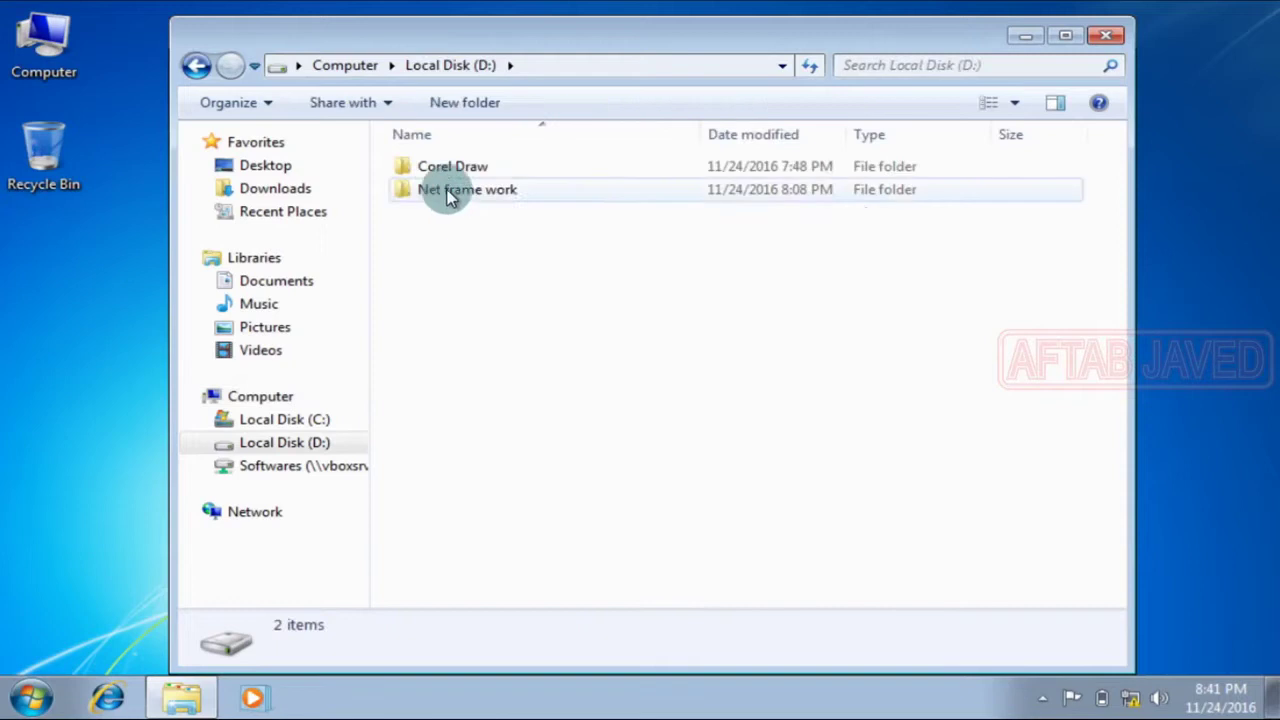
# Step: Browse D:\Corel Draw\CorelDRAW Graphics Suite X6\Setup CorelDRAW X6 and bring up the installer's context menu
pyautogui.click(438, 166)
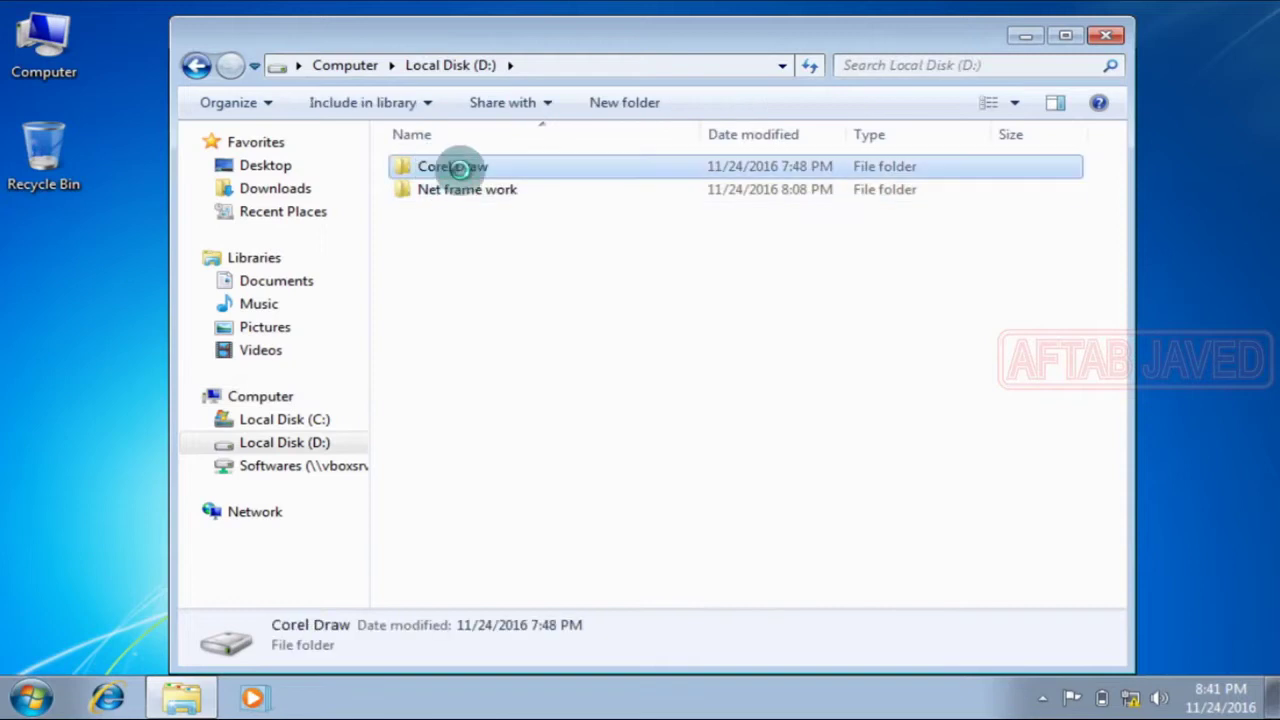
pyautogui.rightClick(462, 178)
pyautogui.click(470, 178)
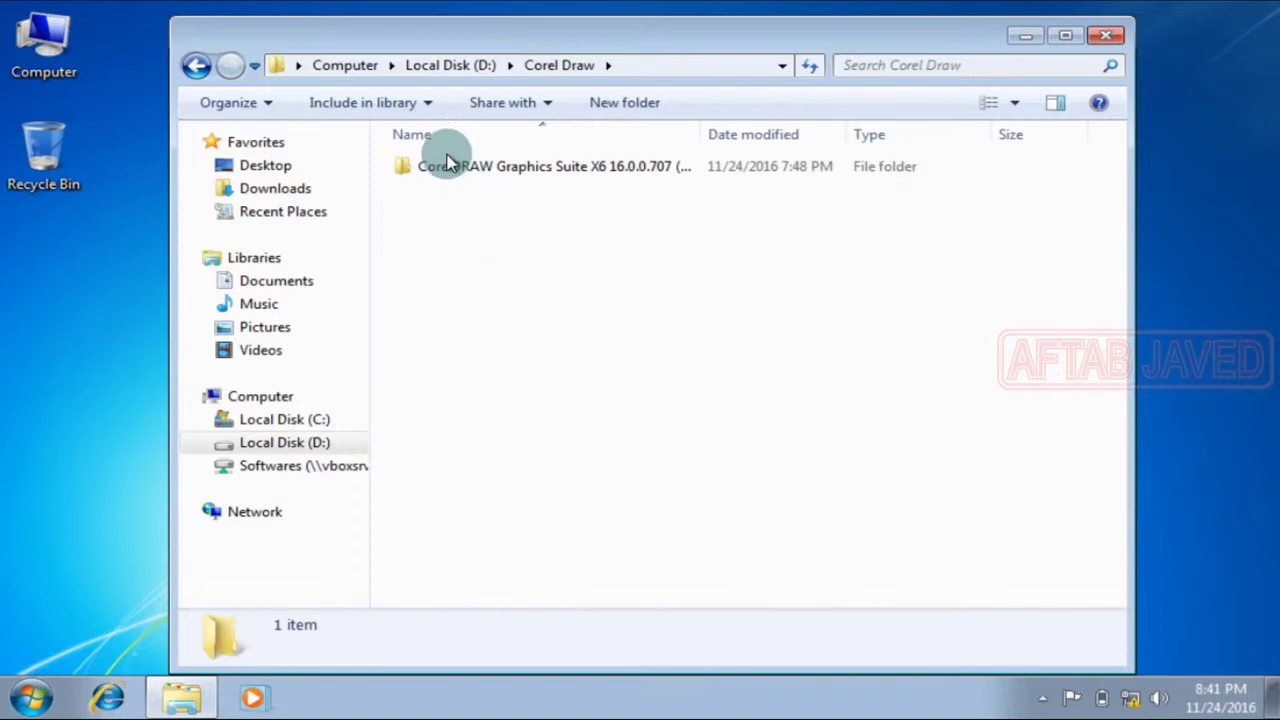
pyautogui.click(445, 166)
pyautogui.rightClick(450, 165)
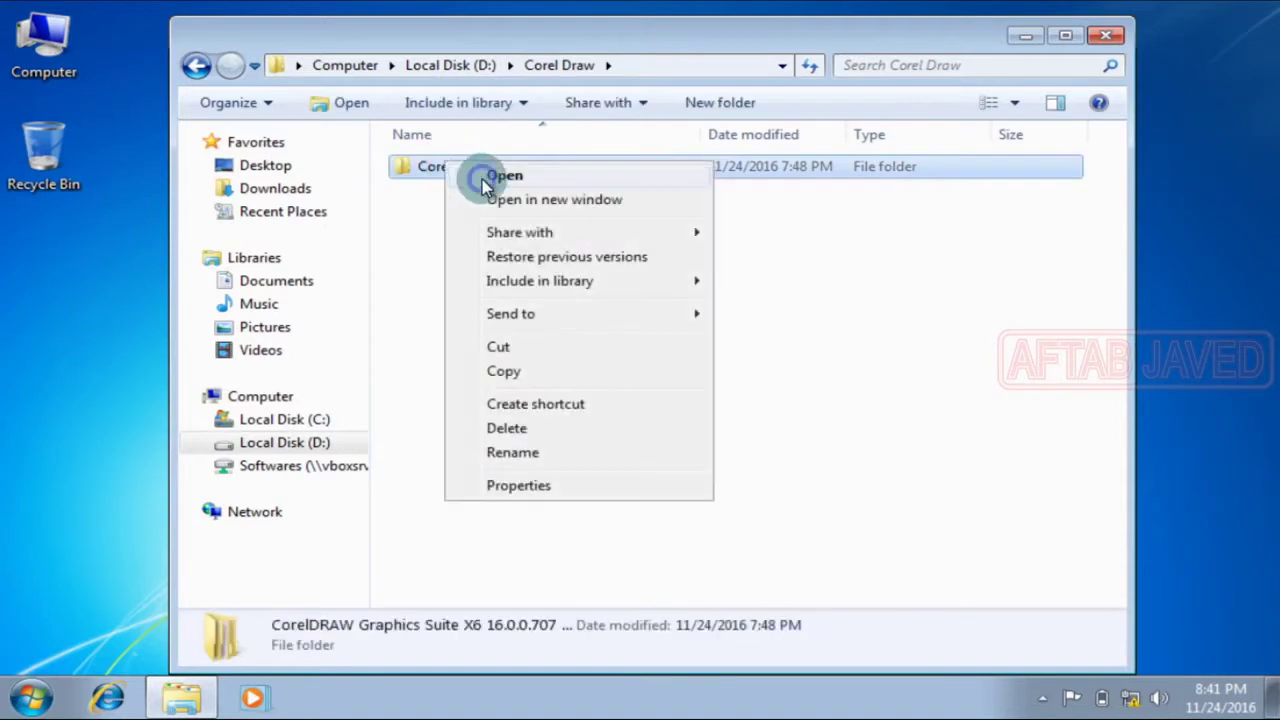
pyautogui.click(553, 271)
pyautogui.click(487, 195)
pyautogui.rightClick(520, 205)
pyautogui.click(539, 218)
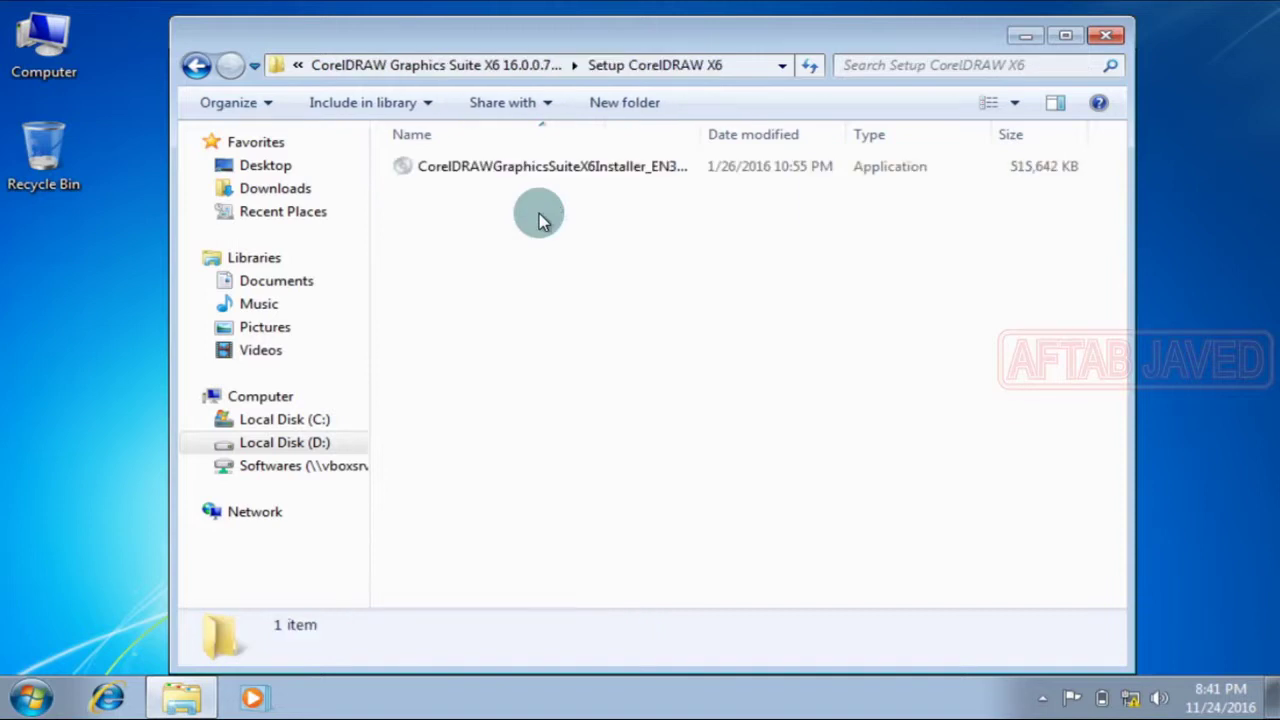
pyautogui.click(517, 172)
pyautogui.rightClick(518, 173)
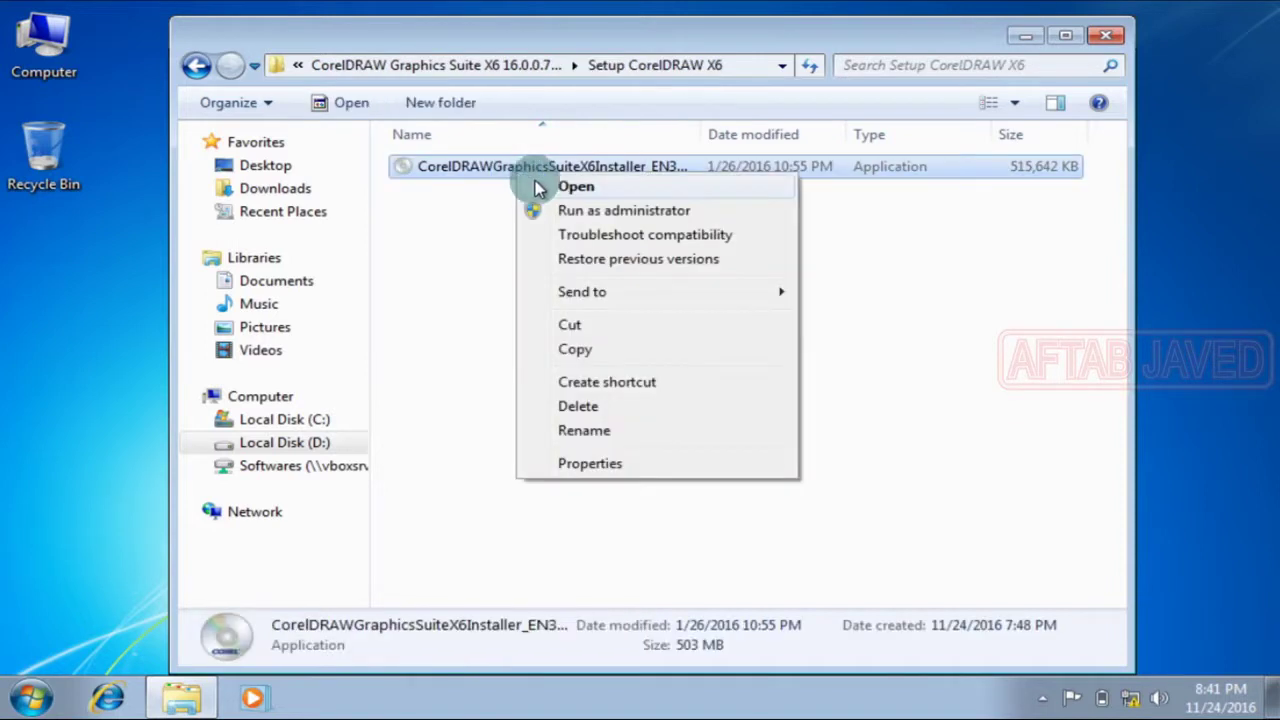
# Step: Launch the CorelDRAW X6 installer and minimize Explorer while it extracts files
pyautogui.click(537, 190)
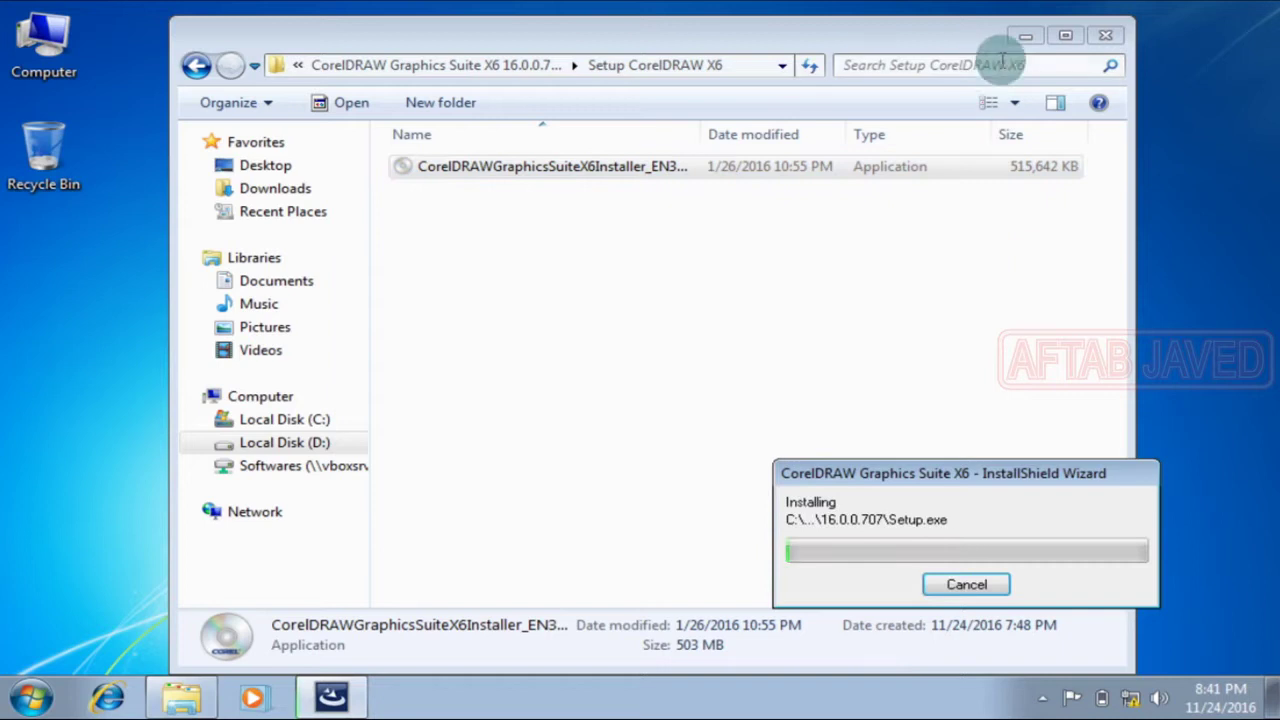
pyautogui.click(1022, 37)
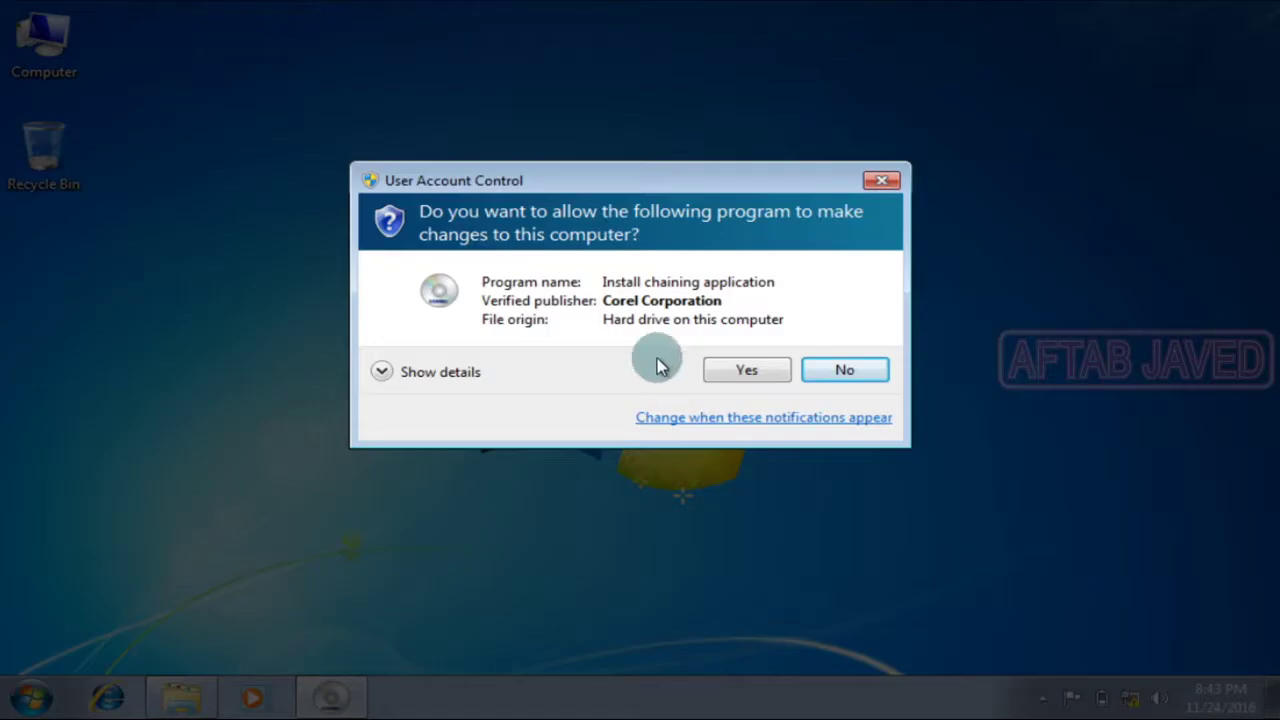
# Step: Allow the installer in User Account Control, accept the license terms, and continue
pyautogui.click(716, 372)
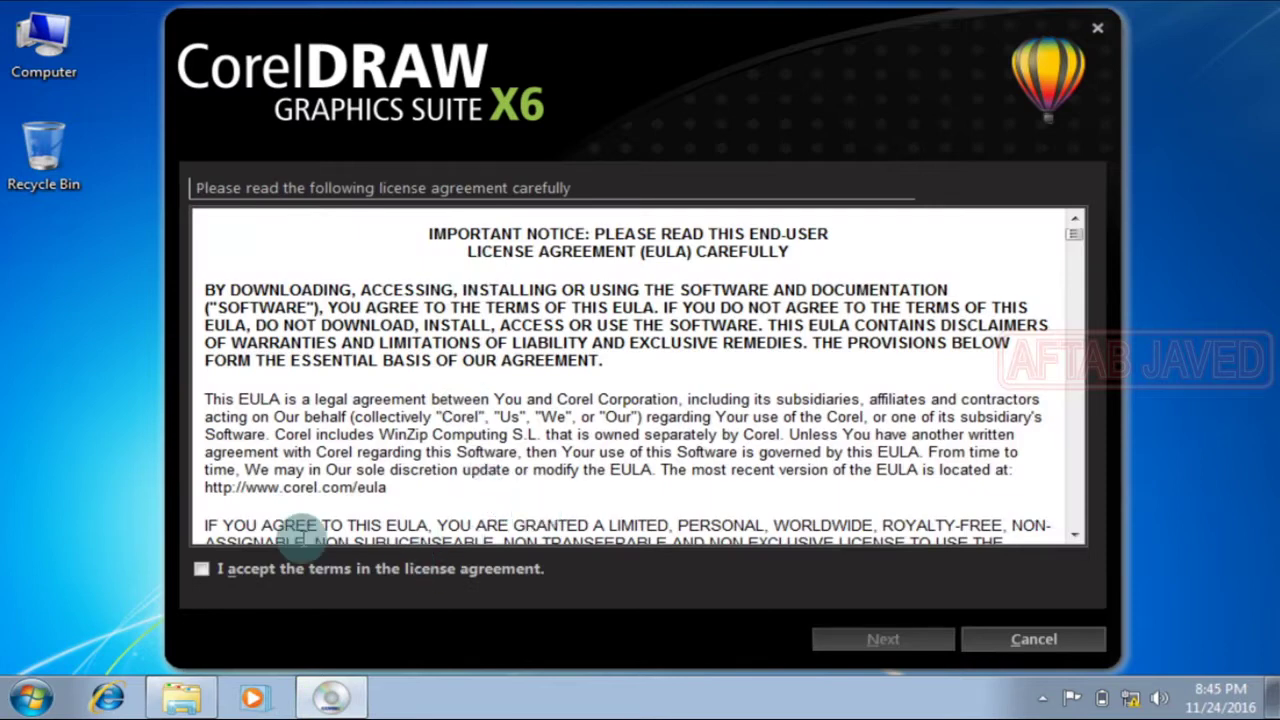
pyautogui.click(201, 568)
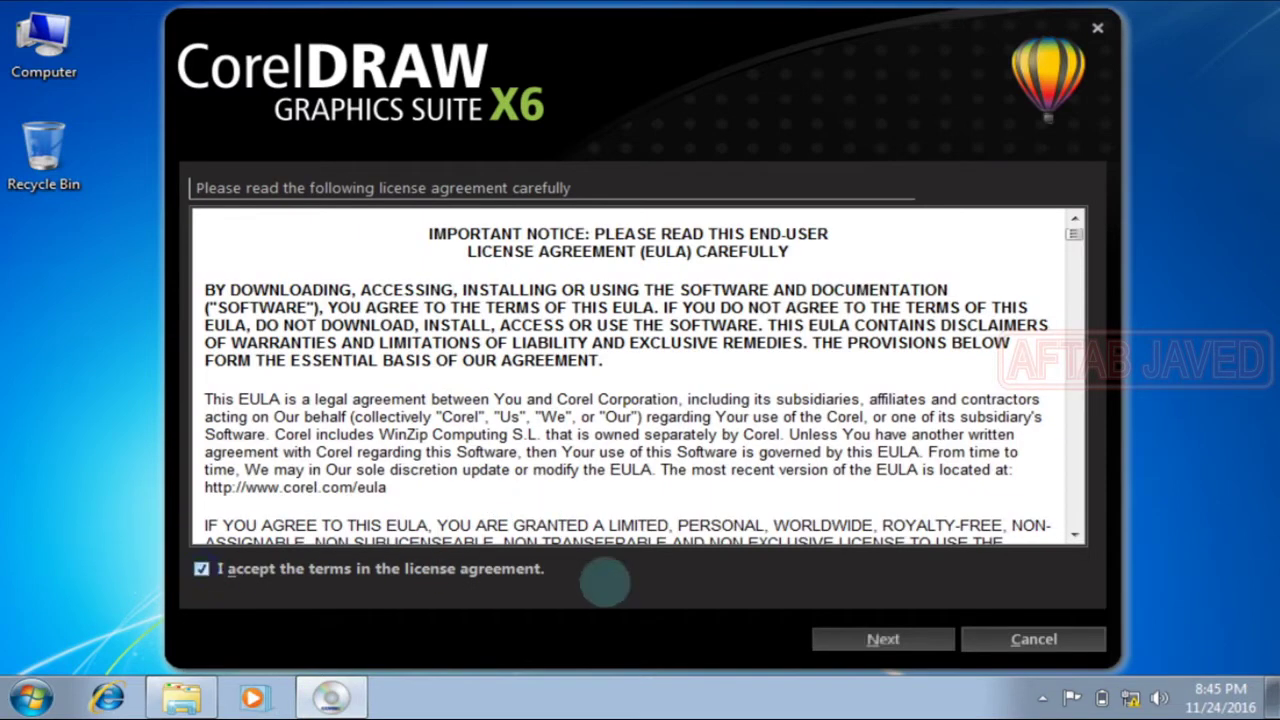
pyautogui.click(868, 637)
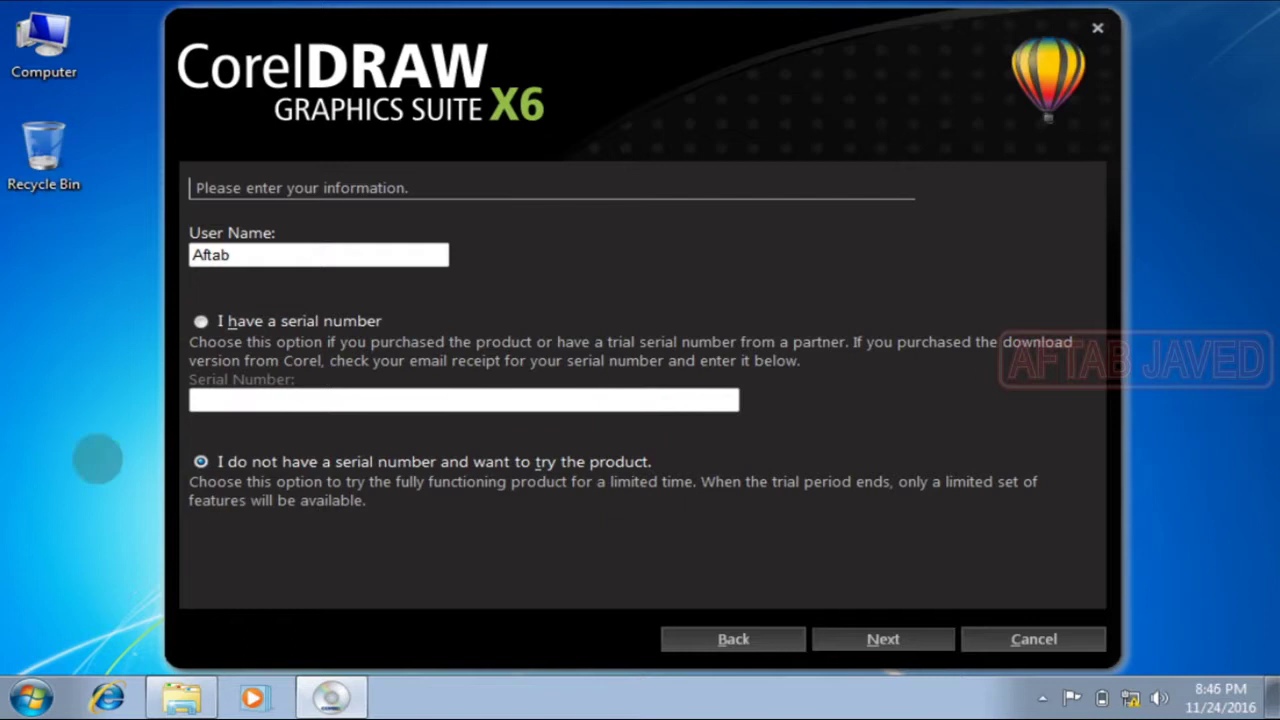
# Step: Open the Keygen folder in CorelDRAW Graphics Suite X6 and run keygen.exe as administrator
pyautogui.click(164, 700)
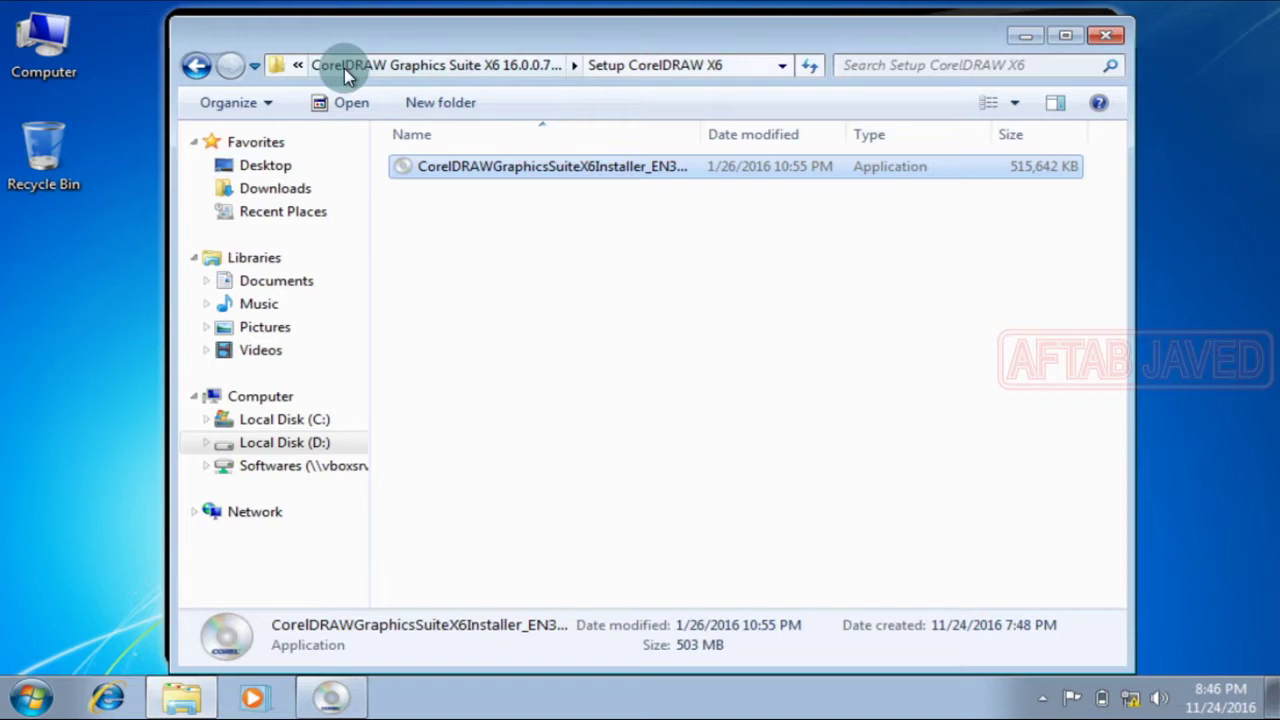
pyautogui.click(194, 63)
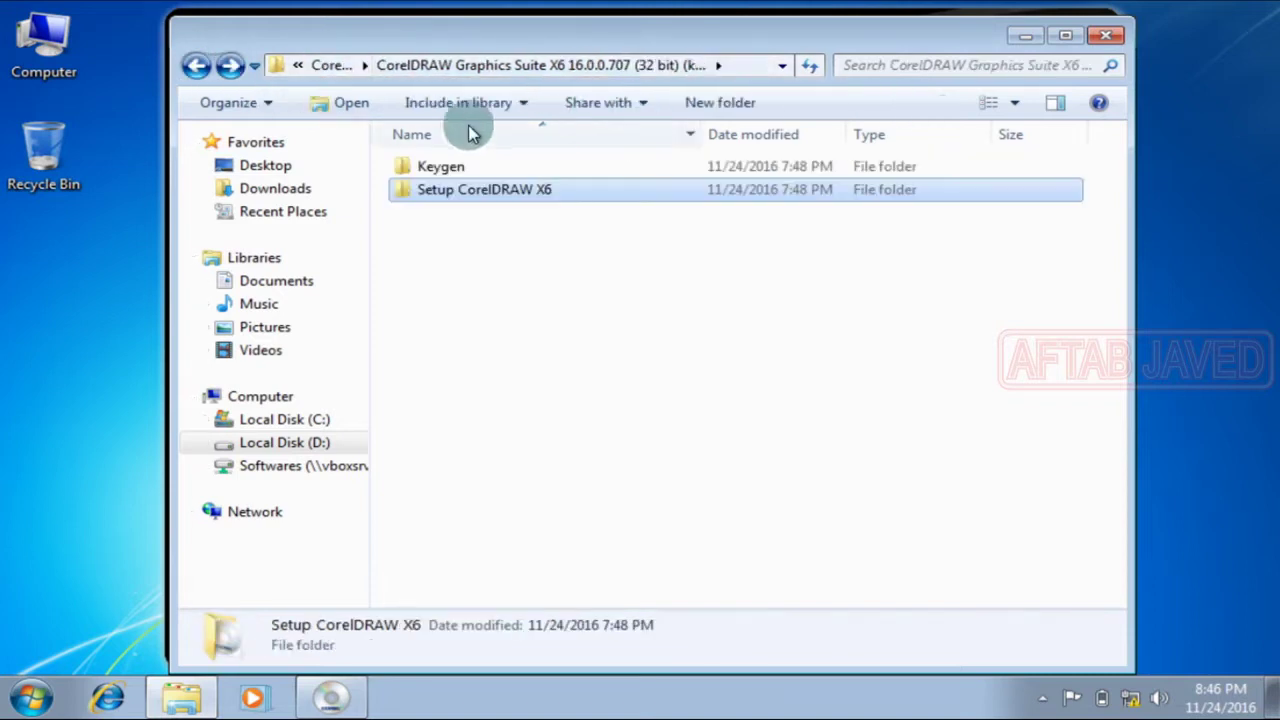
pyautogui.doubleClick(471, 163)
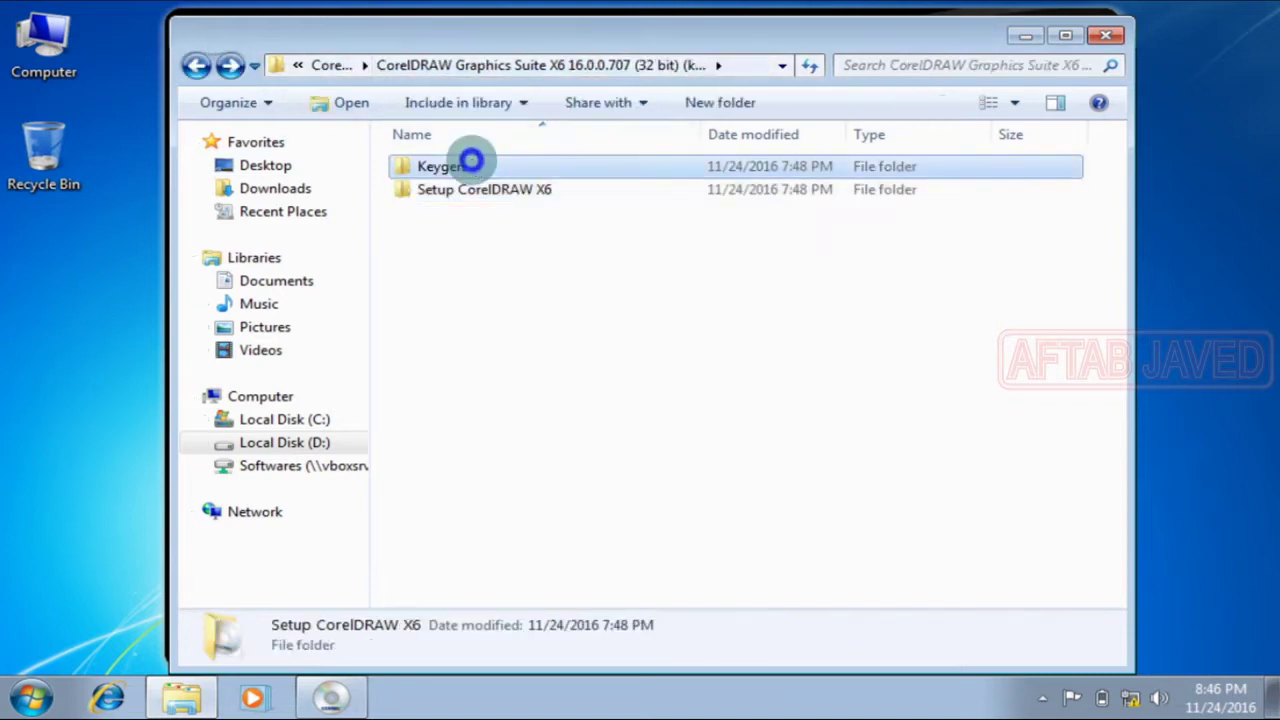
pyautogui.click(1025, 36)
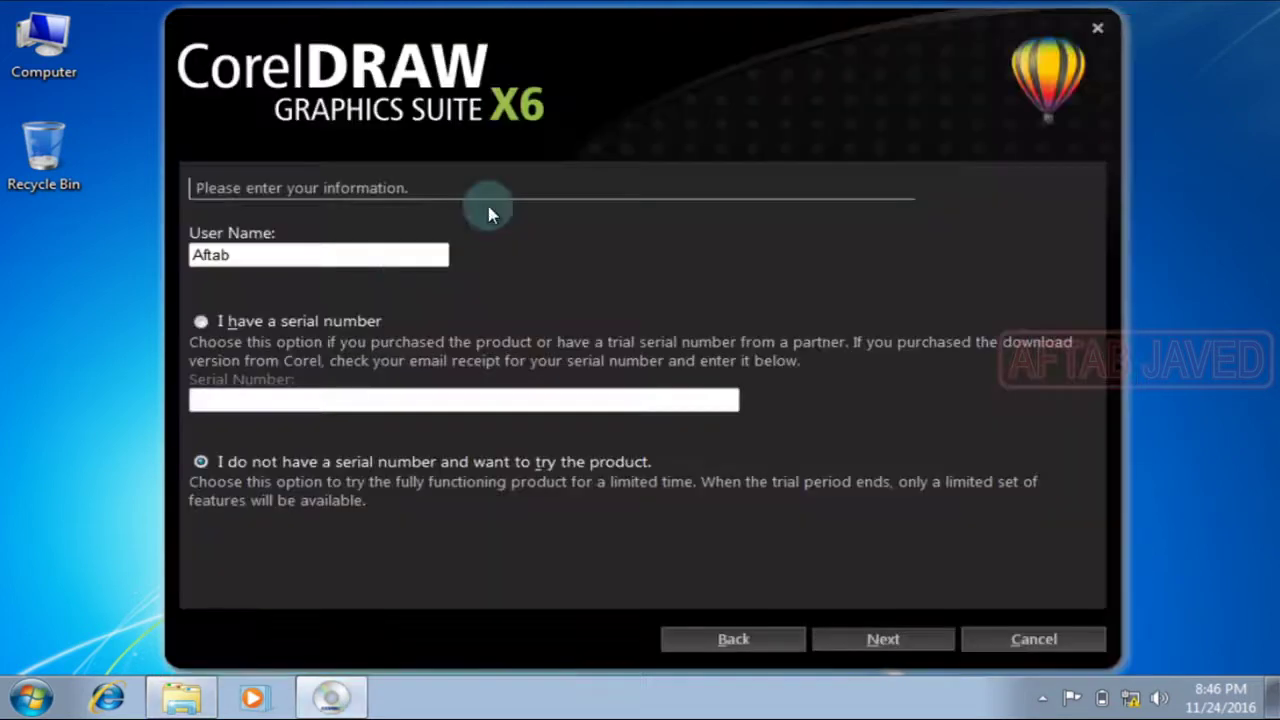
pyautogui.click(182, 697)
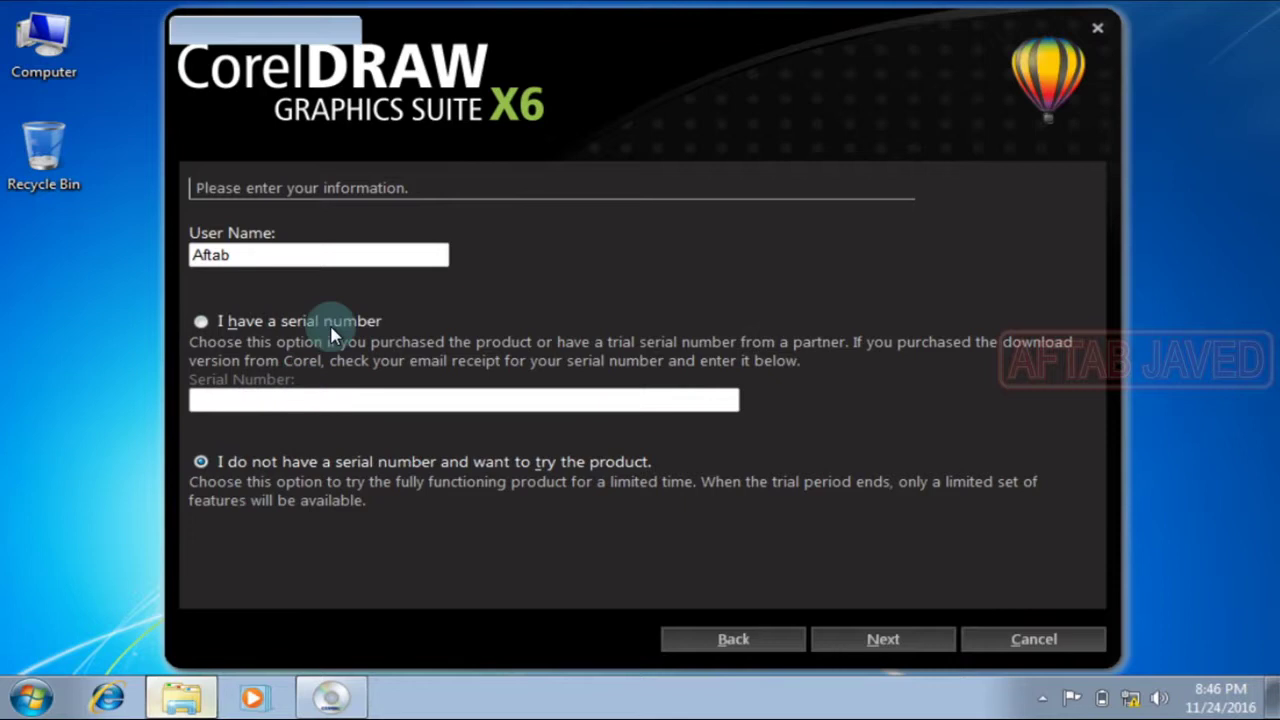
pyautogui.doubleClick(432, 170)
pyautogui.rightClick(492, 183)
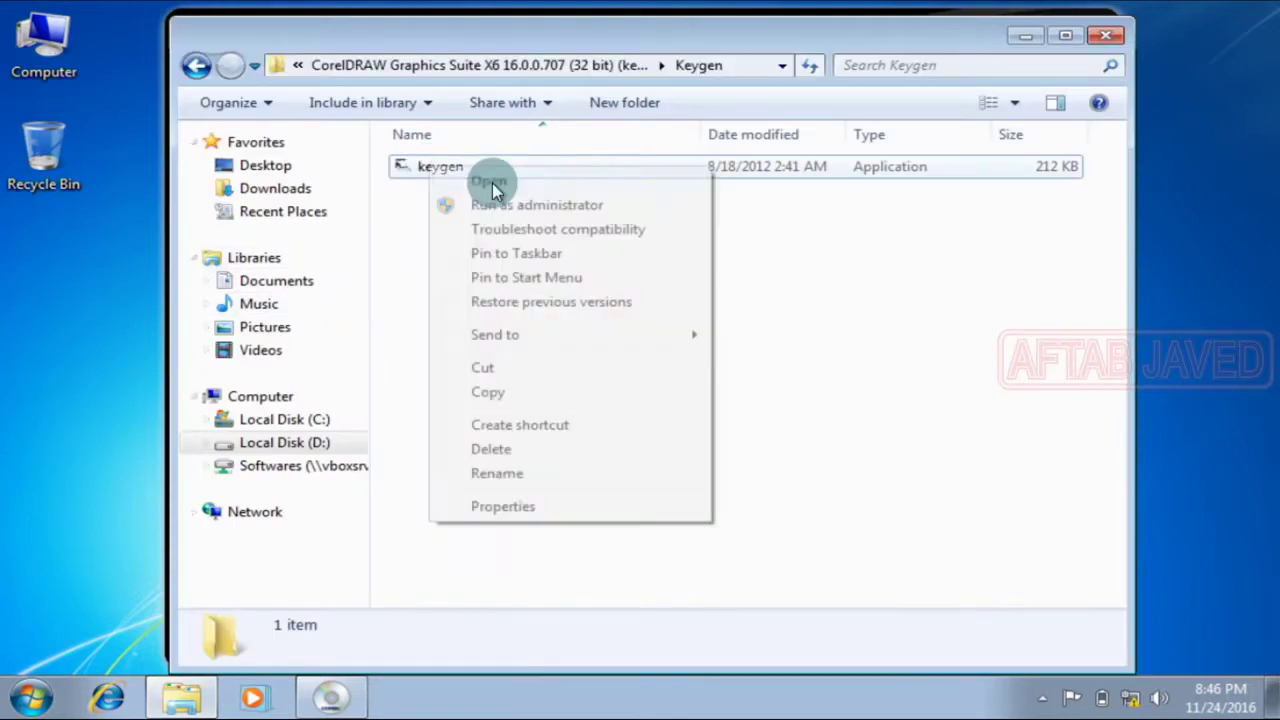
pyautogui.click(537, 200)
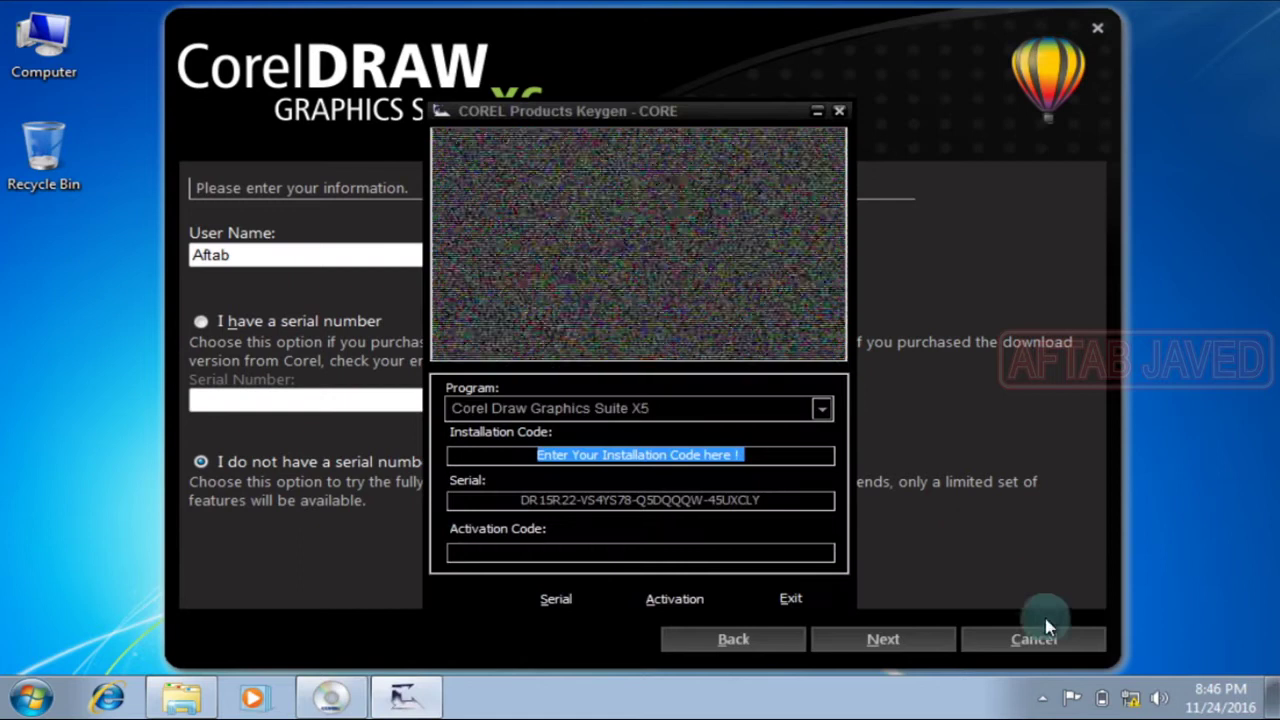
# Step: Mute the system sound and generate a keygen serial for Corel Draw Graphics Suite X6 v16.0
pyautogui.click(1165, 703)
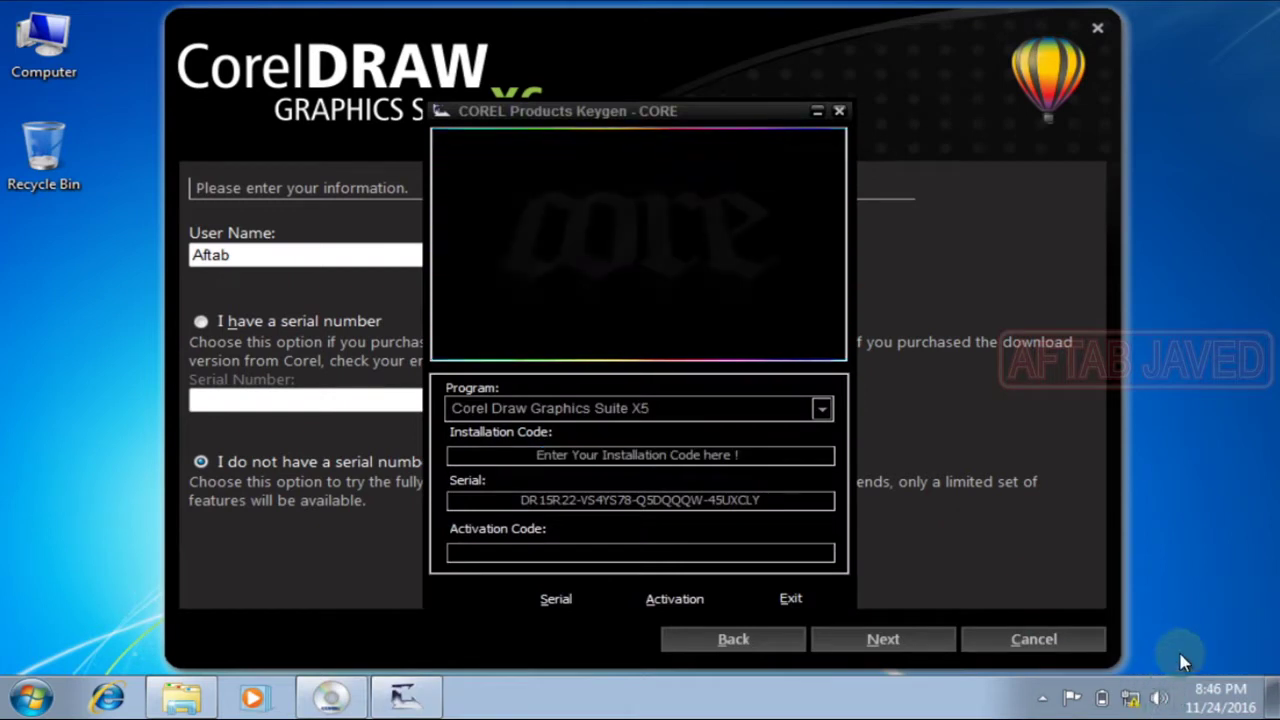
pyautogui.click(1160, 590)
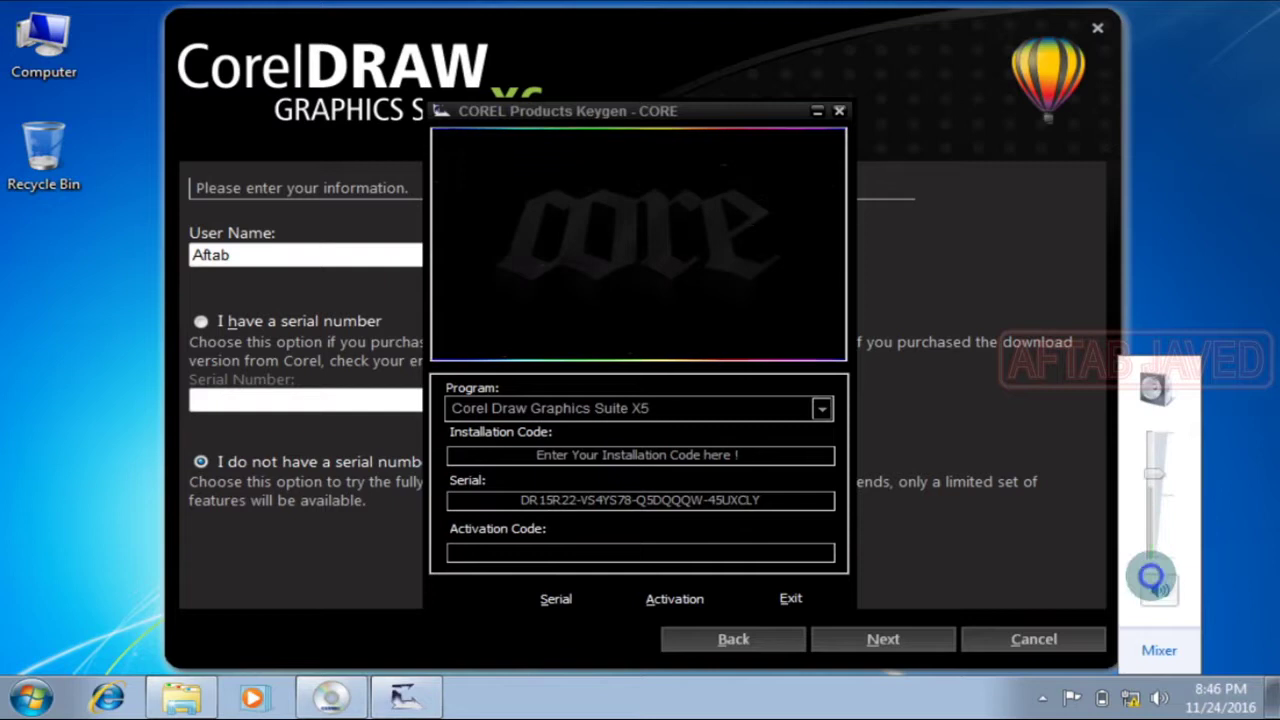
pyautogui.click(688, 120)
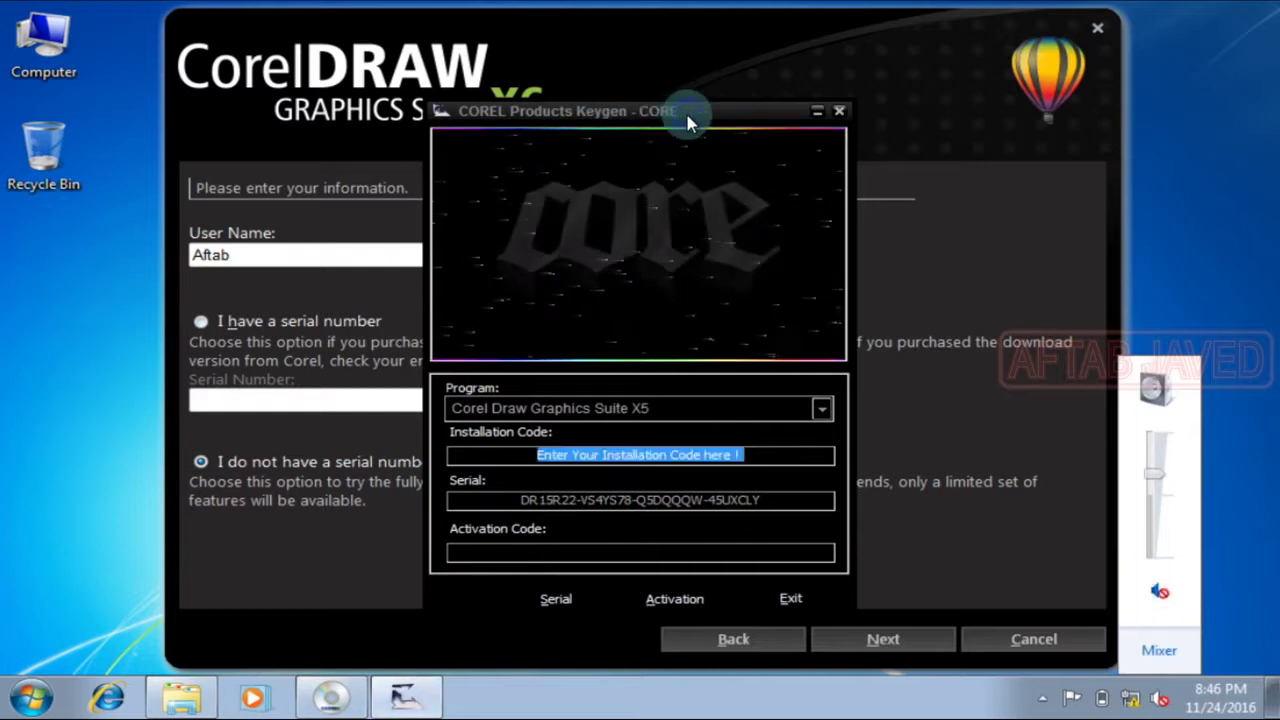
pyautogui.click(822, 410)
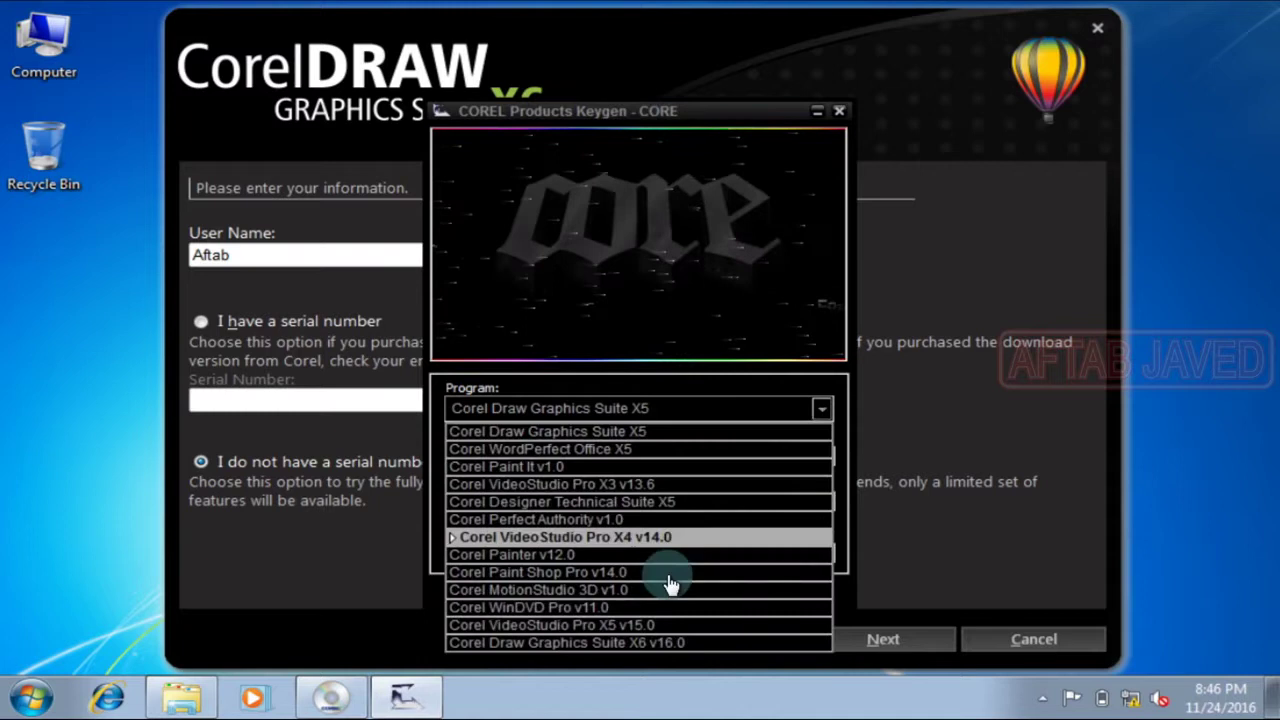
pyautogui.click(676, 643)
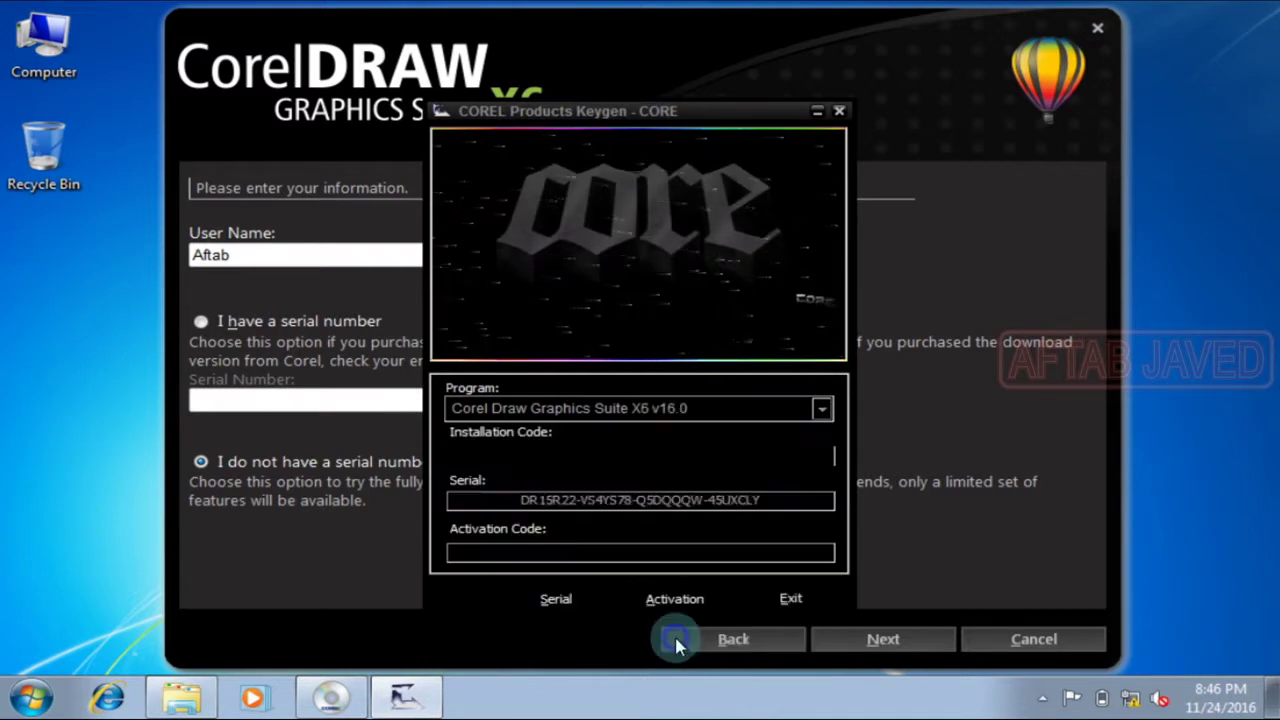
pyautogui.click(674, 599)
# Step: Copy the generated serial and select the serial-number option in the installer
pyautogui.moveTo(766, 497); pyautogui.dragTo(470, 500)
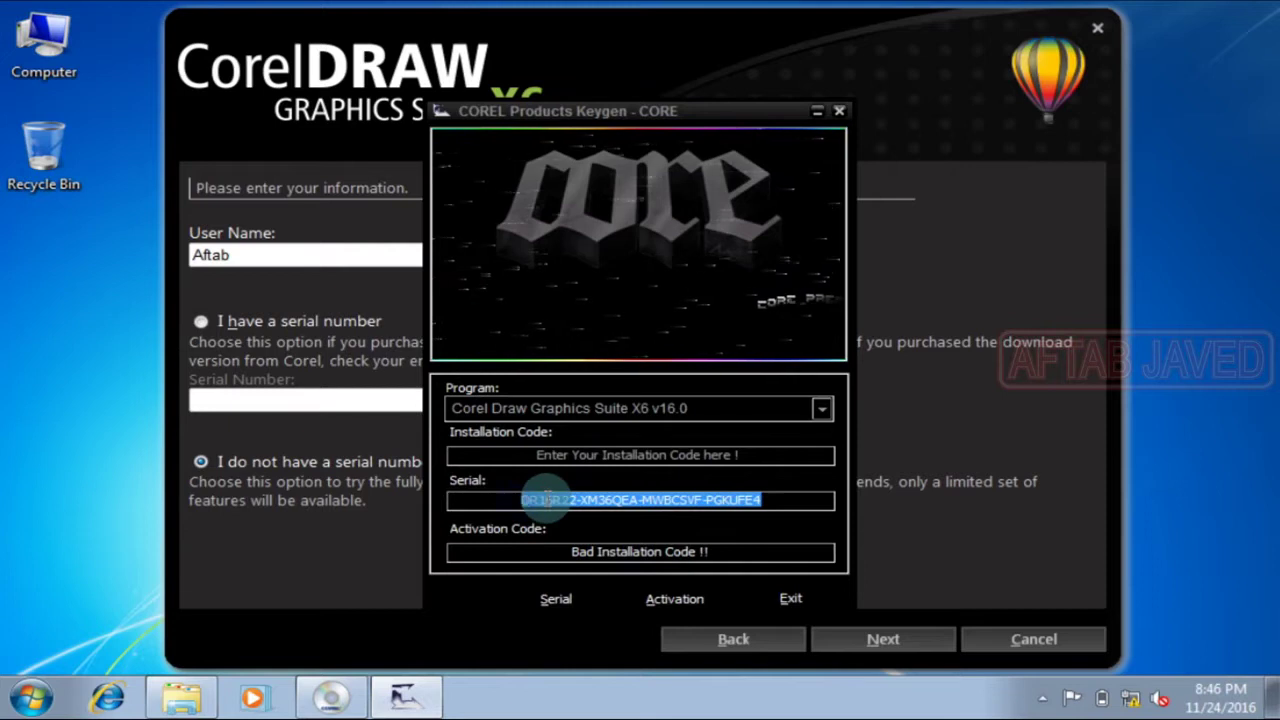
pyautogui.rightClick(547, 505)
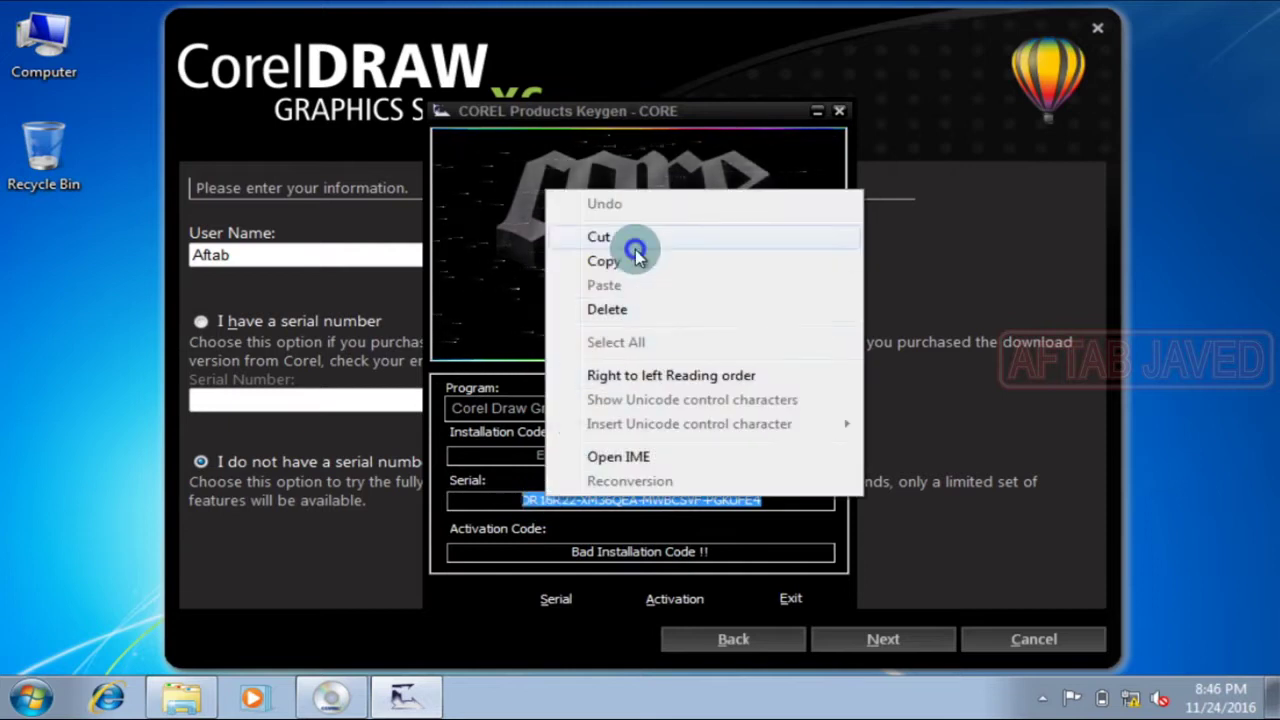
pyautogui.click(634, 238)
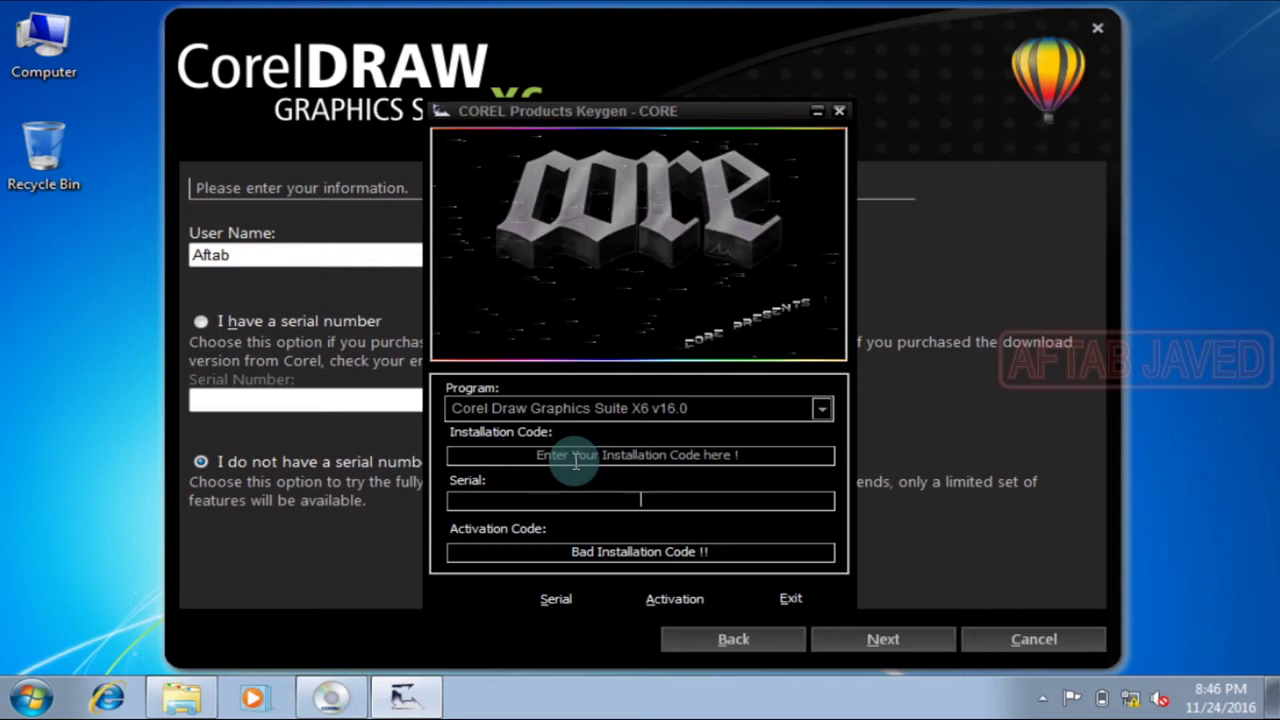
pyautogui.hotkey('ctrl', 'z')
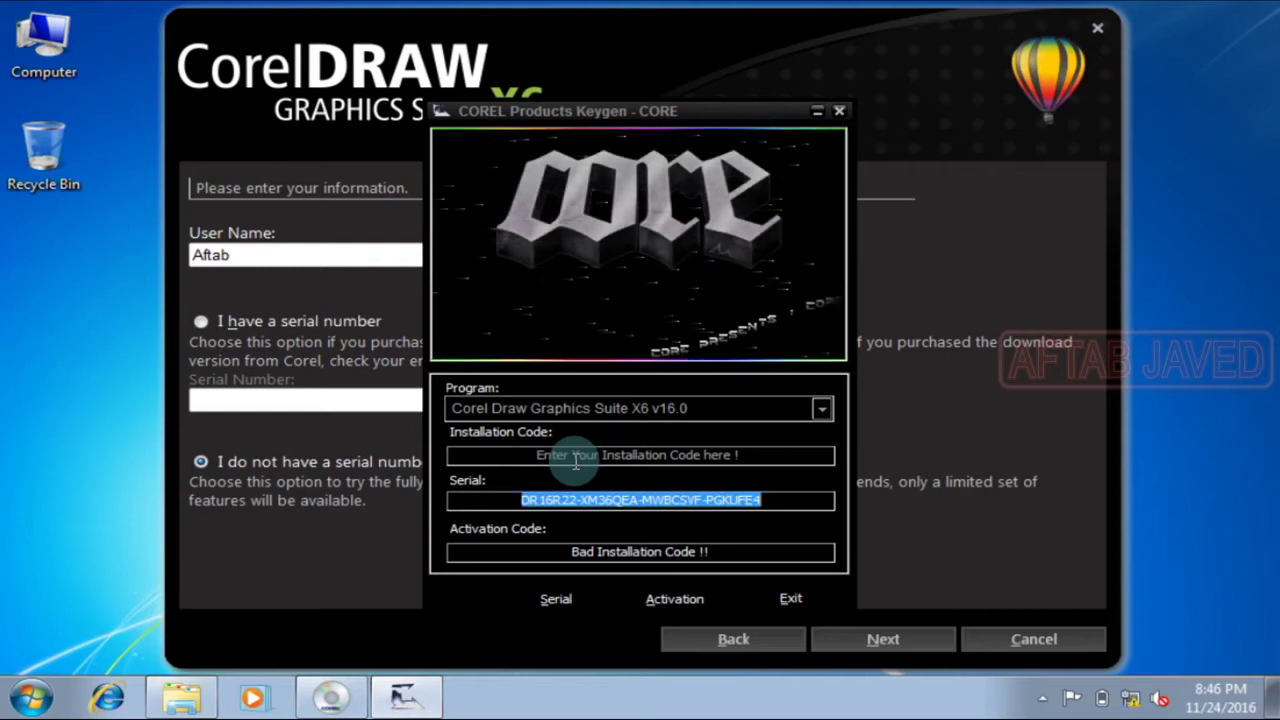
pyautogui.rightClick(576, 500)
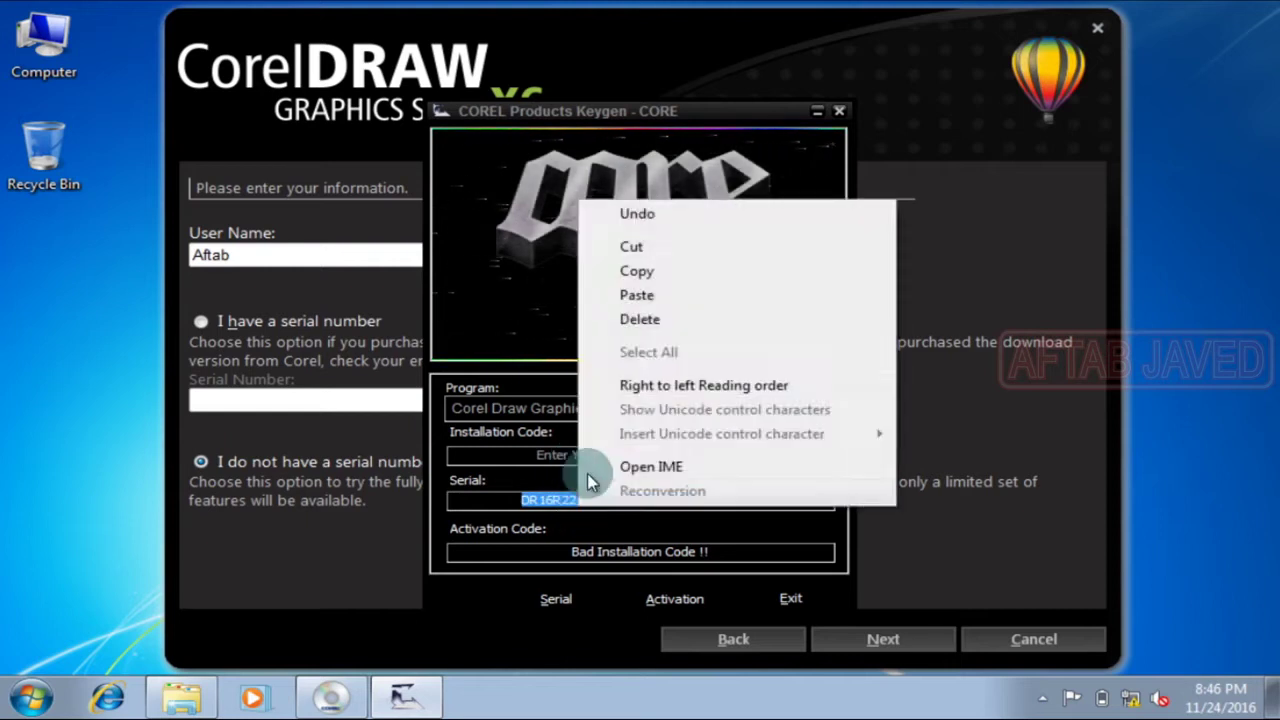
pyautogui.click(648, 272)
pyautogui.click(283, 397)
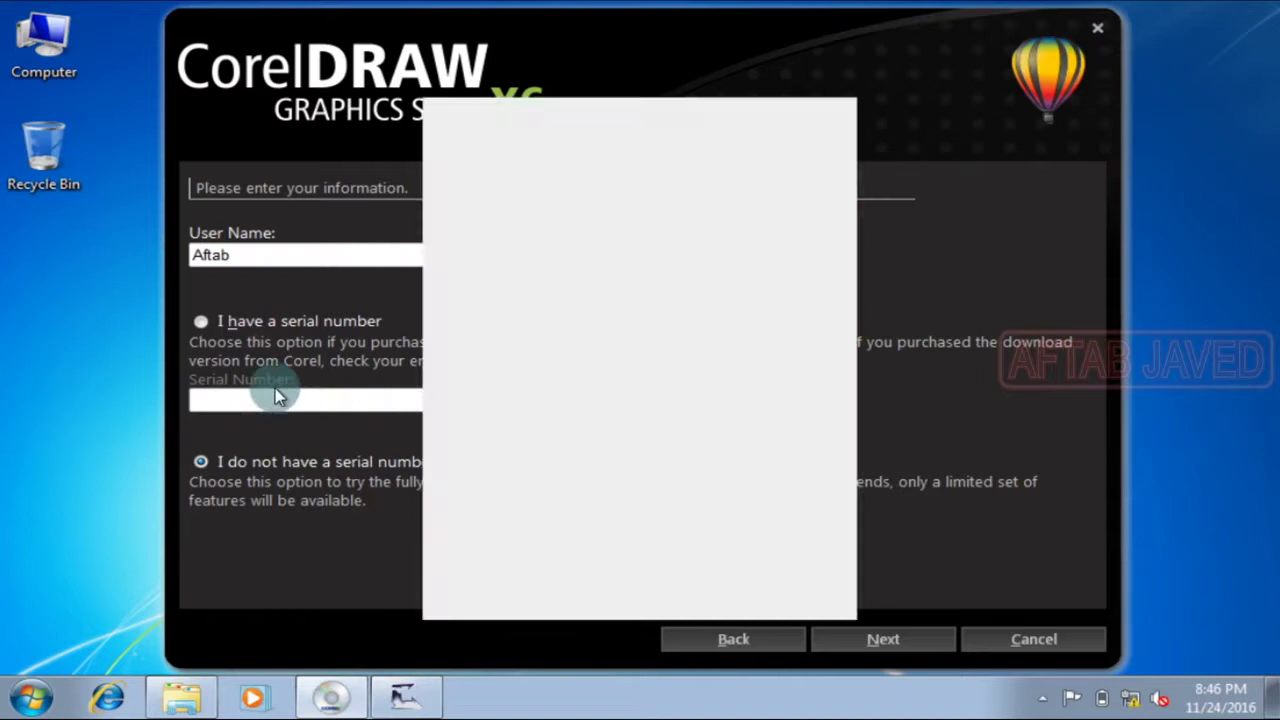
pyautogui.click(201, 321)
# Step: Paste the keygen serial into the Serial Number field, continue, and minimize the keygen
pyautogui.click(234, 399)
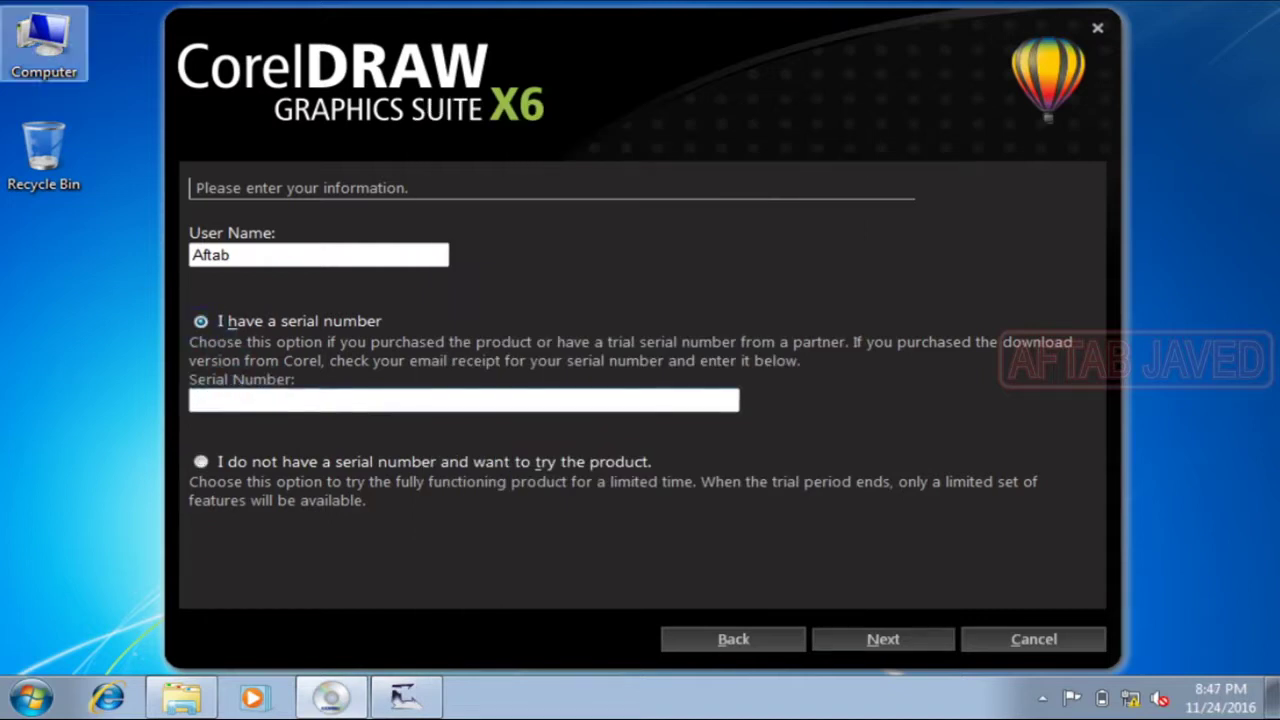
pyautogui.hotkey('ctrl', 'v')
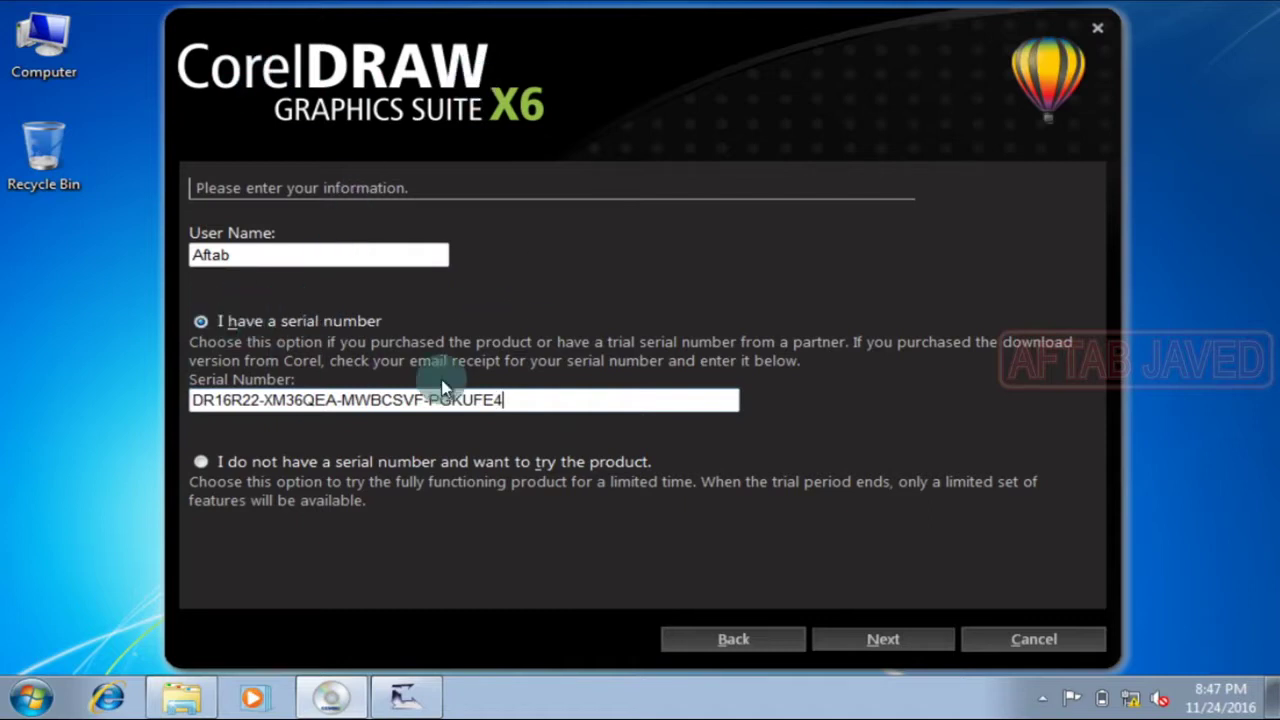
pyautogui.click(900, 640)
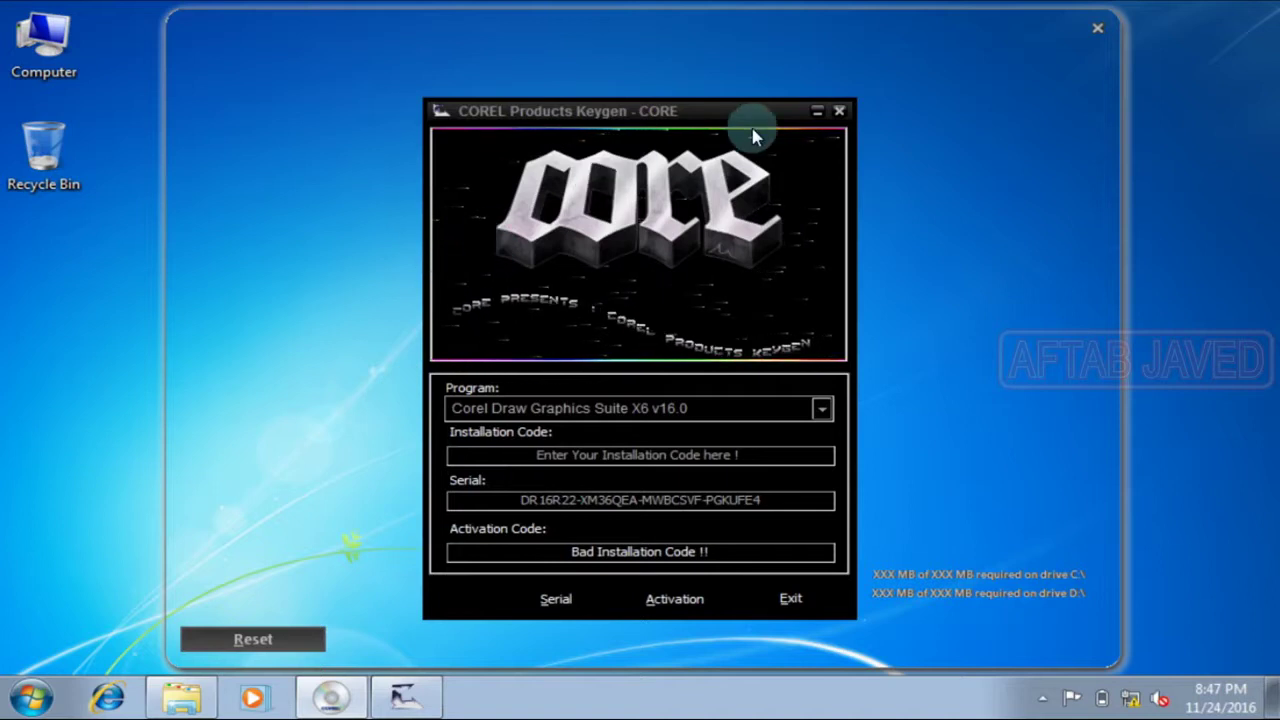
pyautogui.click(817, 121)
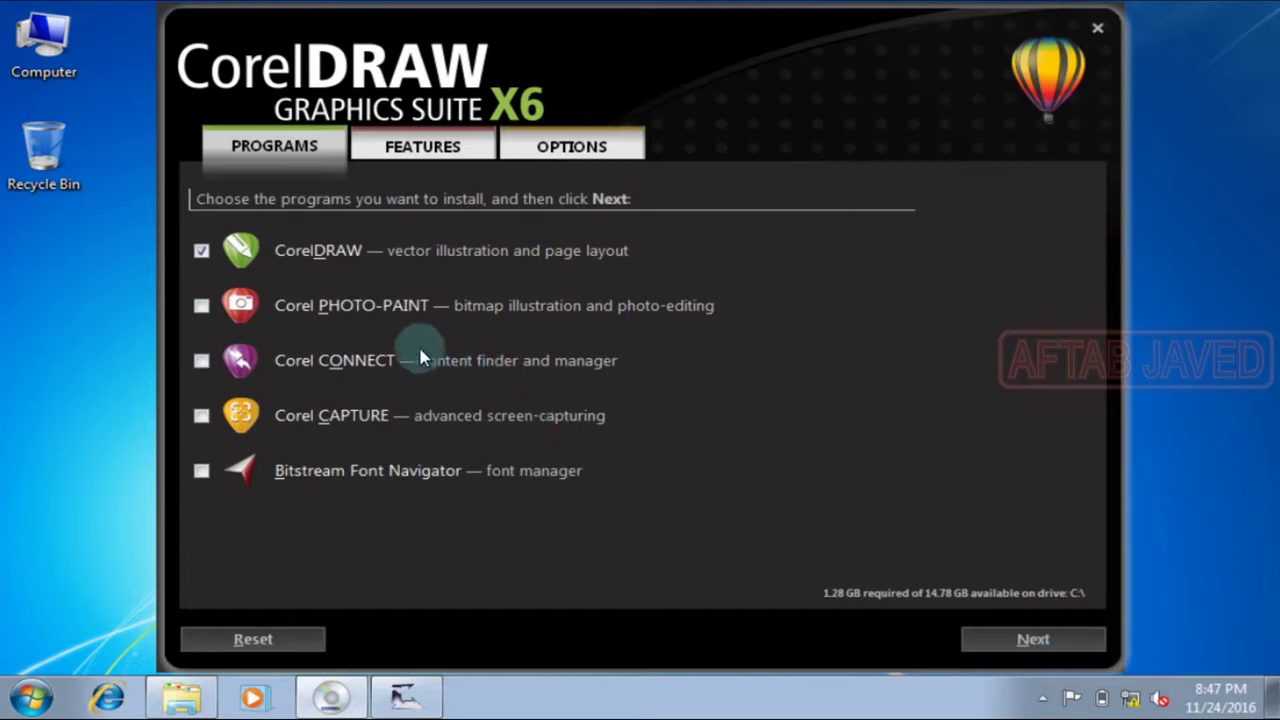
# Step: Keep the default programs and features, uncheck Allow product updates, and begin installation
pyautogui.press('Return')
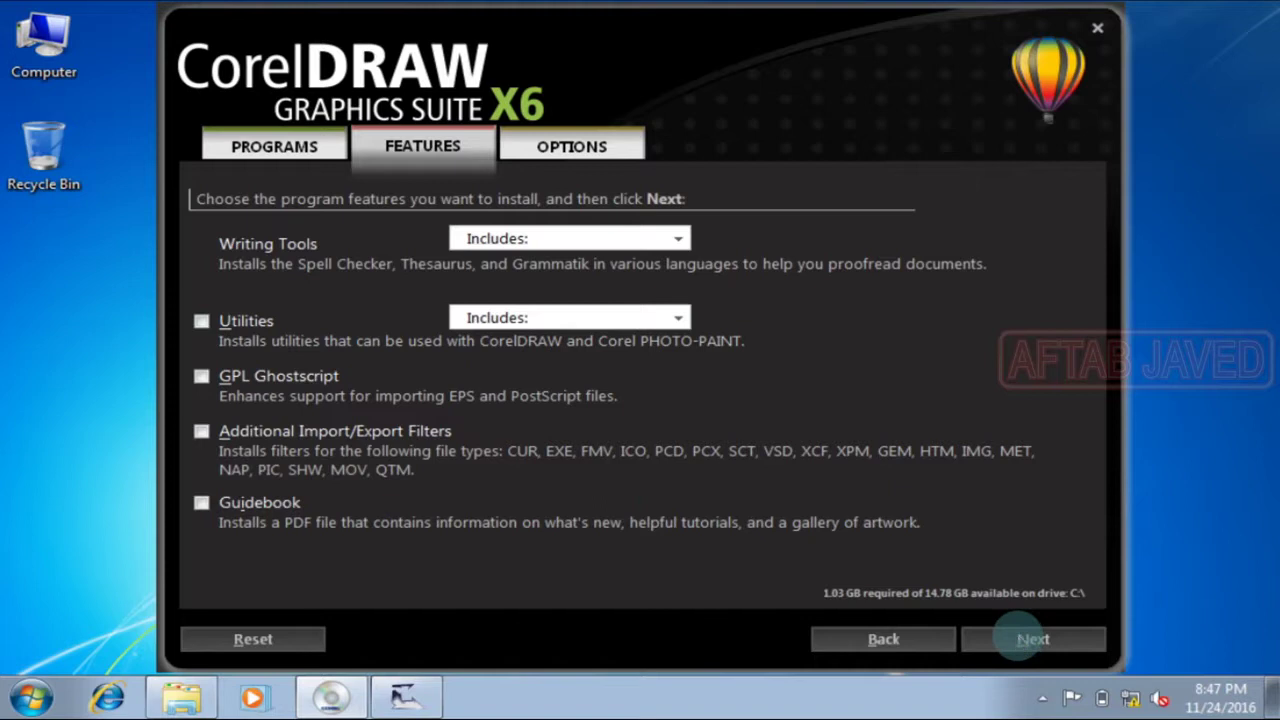
pyautogui.press('Return')
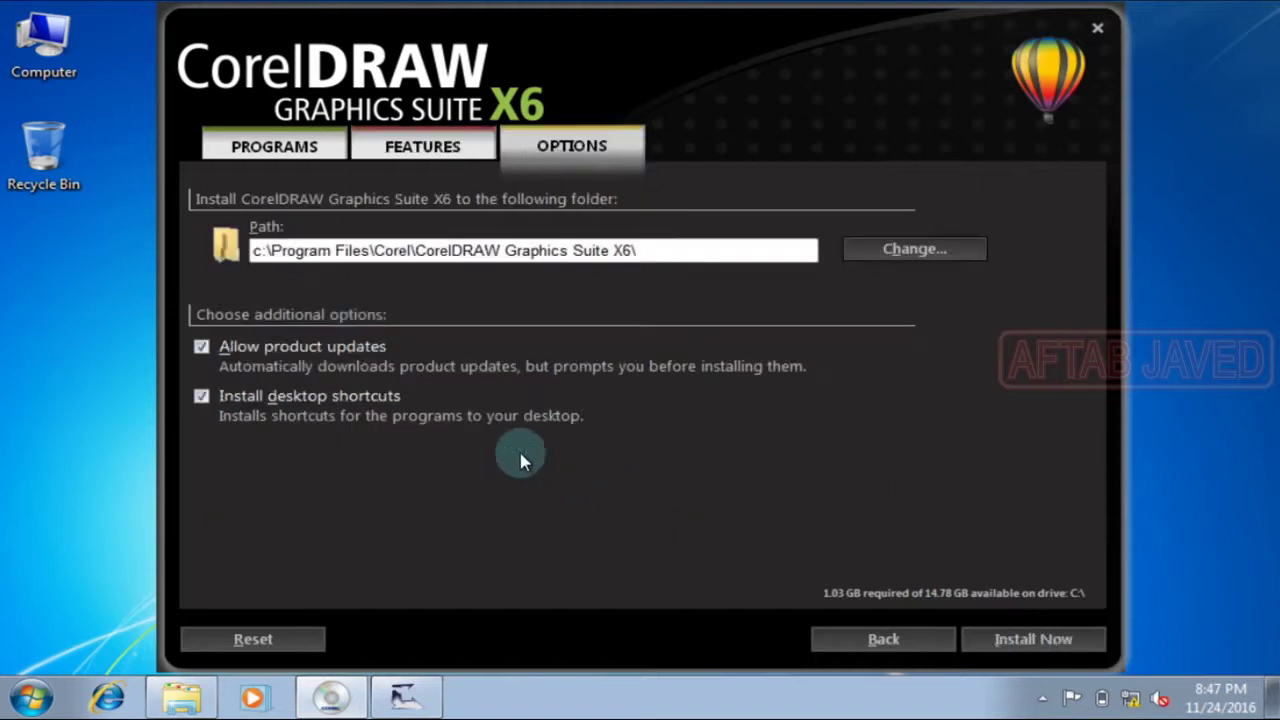
pyautogui.click(201, 347)
pyautogui.click(1005, 640)
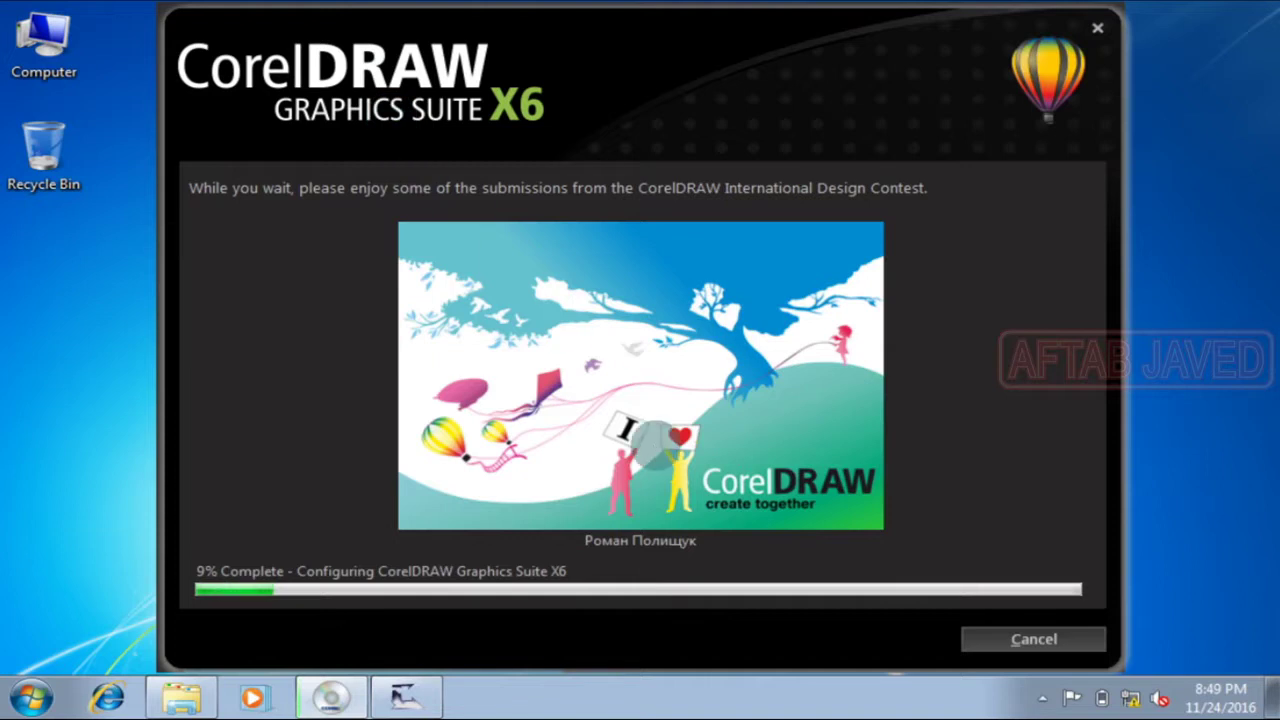
# Step: Keep the keygen minimized until installation completes, then finish and close setup
pyautogui.click(402, 694)
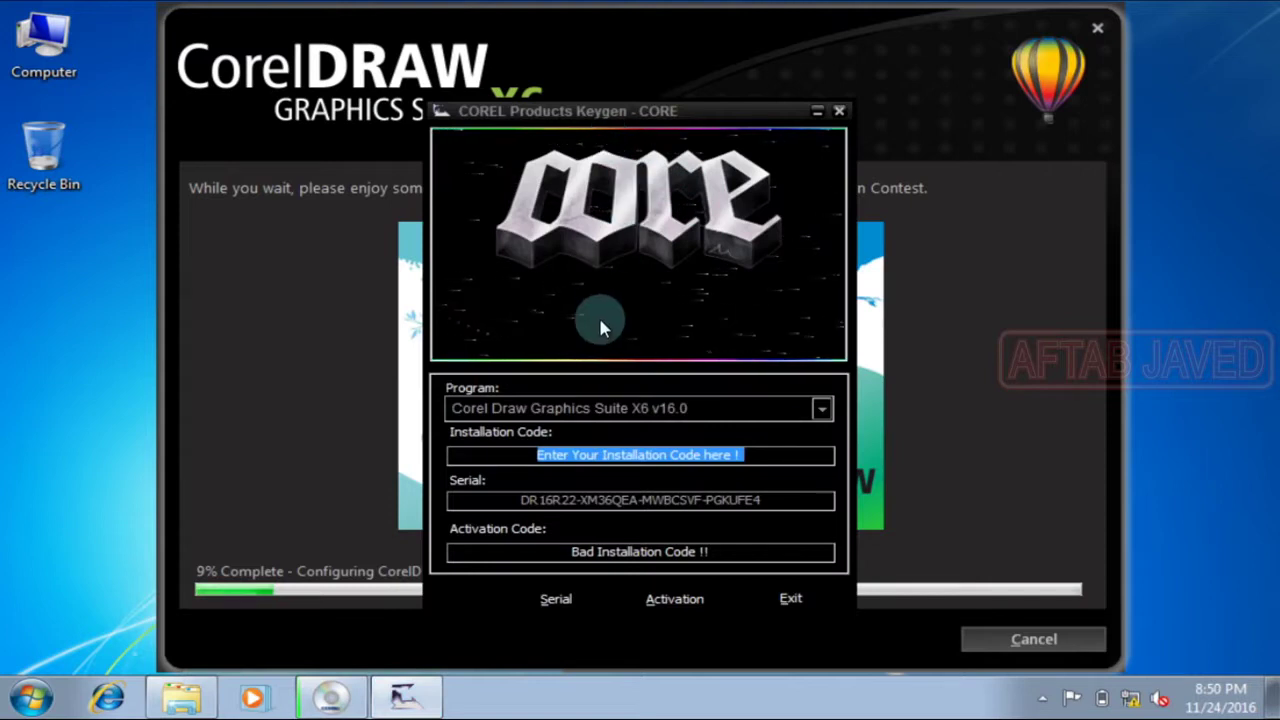
pyautogui.click(819, 113)
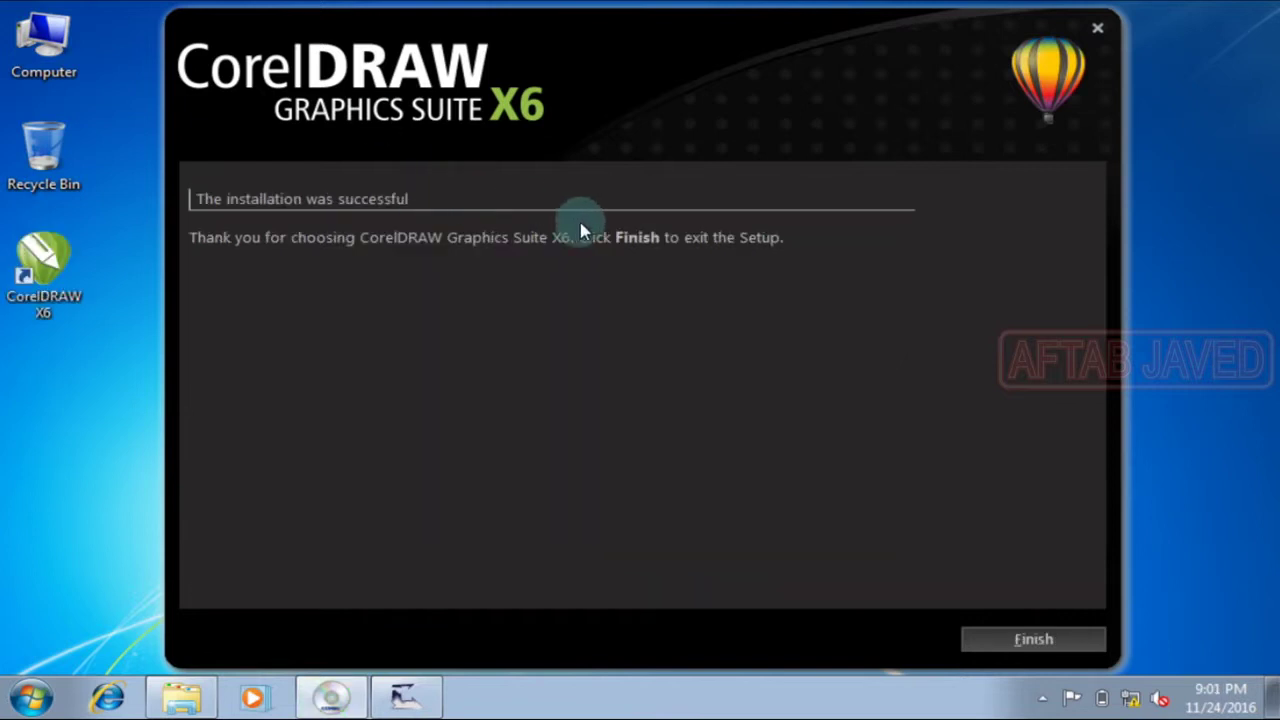
pyautogui.click(1018, 634)
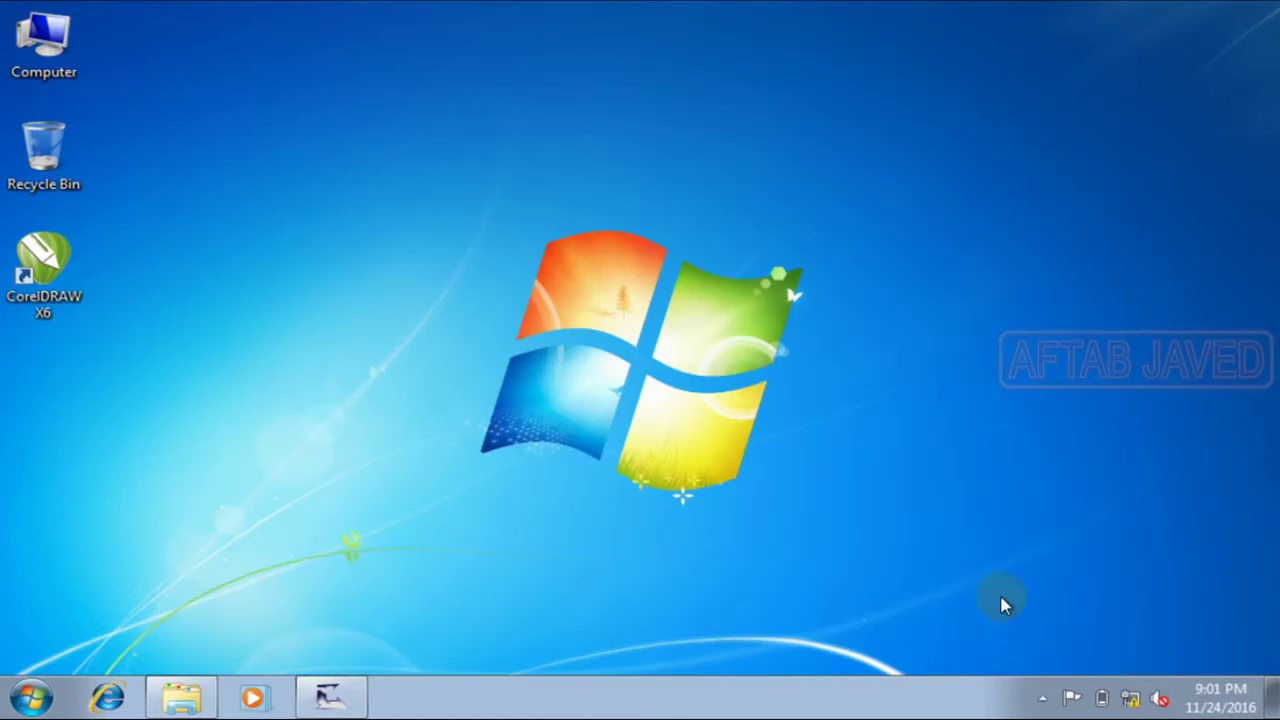
# Step: Start CorelDRAW X6 from its desktop shortcut and bring the keygen back in front
pyautogui.doubleClick(62, 260)
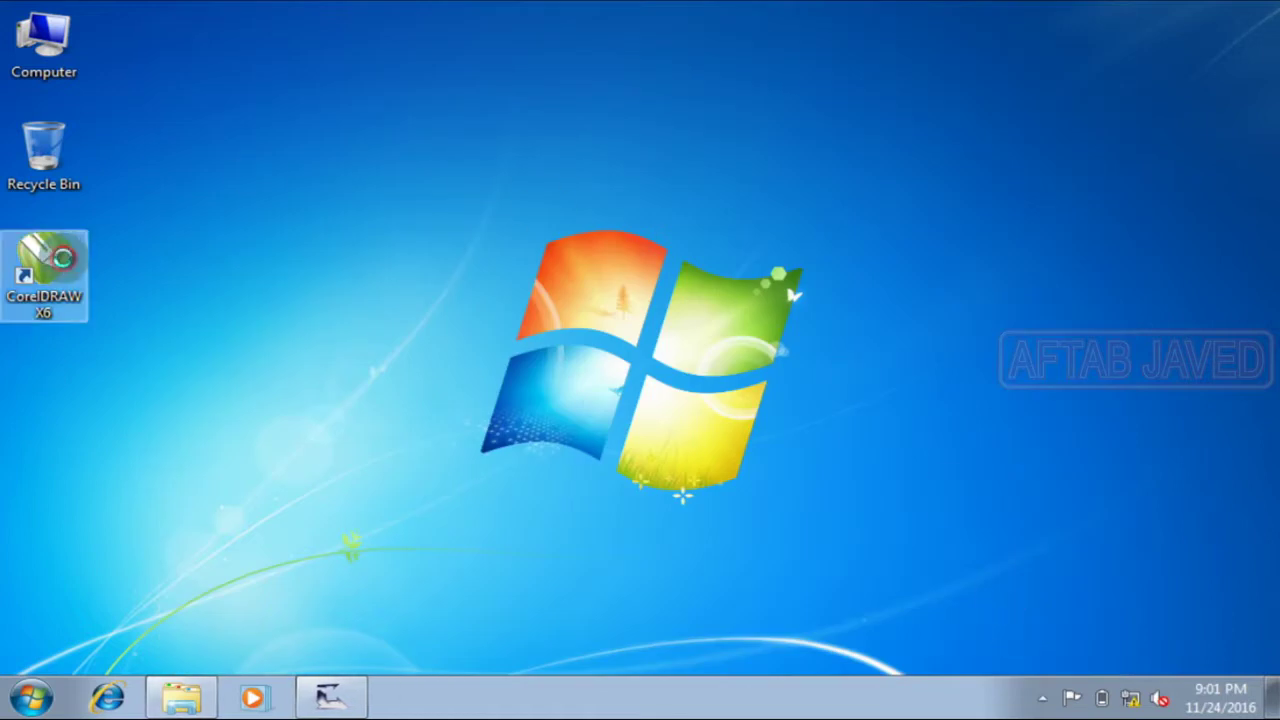
pyautogui.rightClick(64, 256)
pyautogui.click(160, 270)
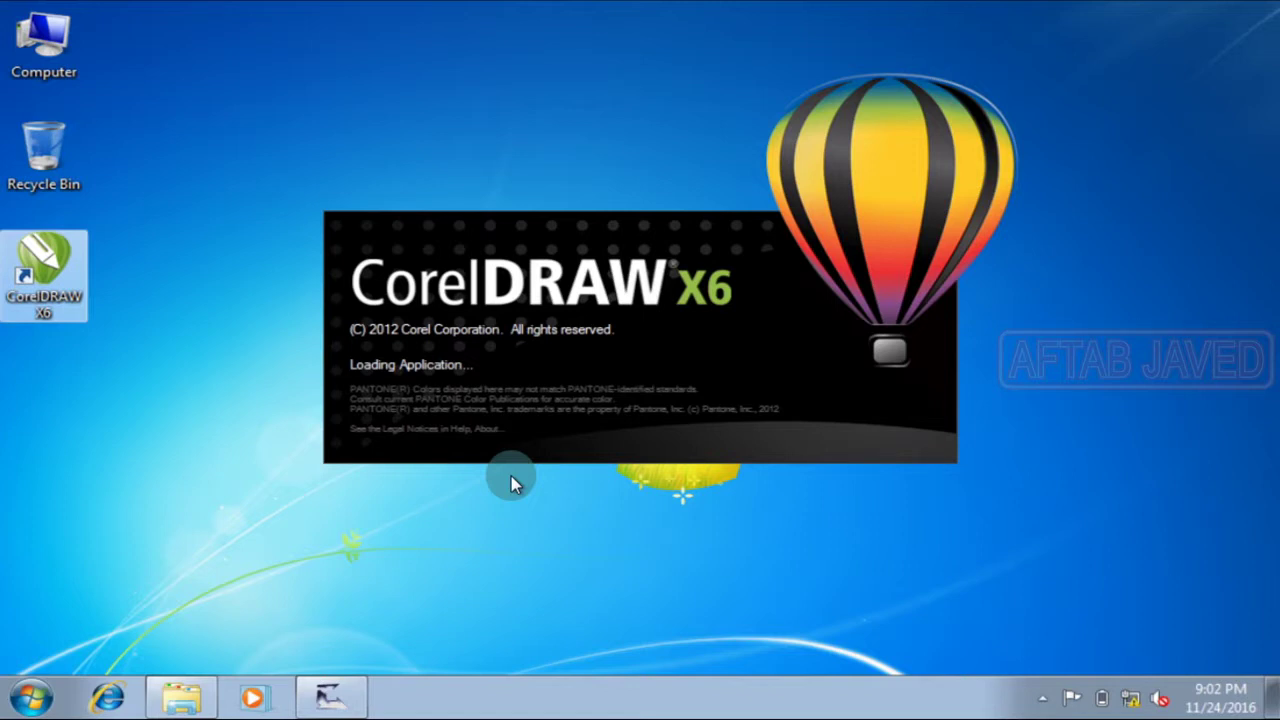
pyautogui.click(338, 693)
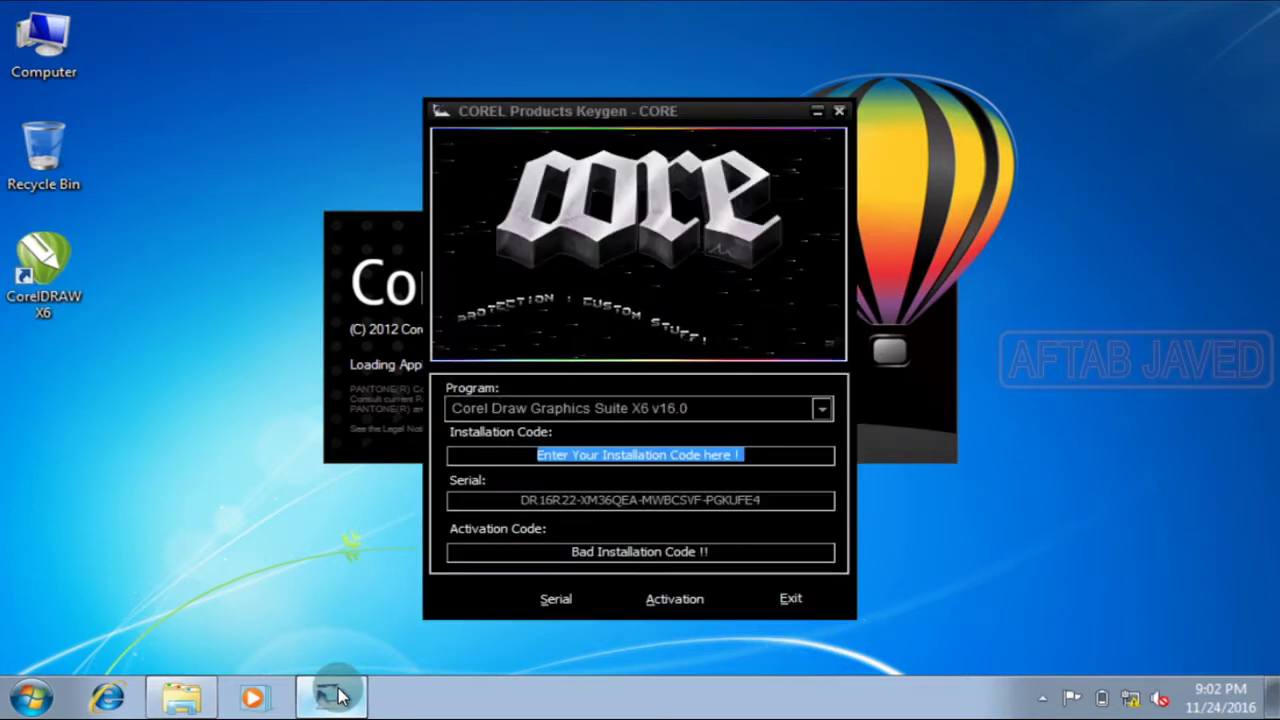
# Step: Minimize the keygen, choose Phone Corel under Other Activation Options, and move the dialog right
pyautogui.click(338, 697)
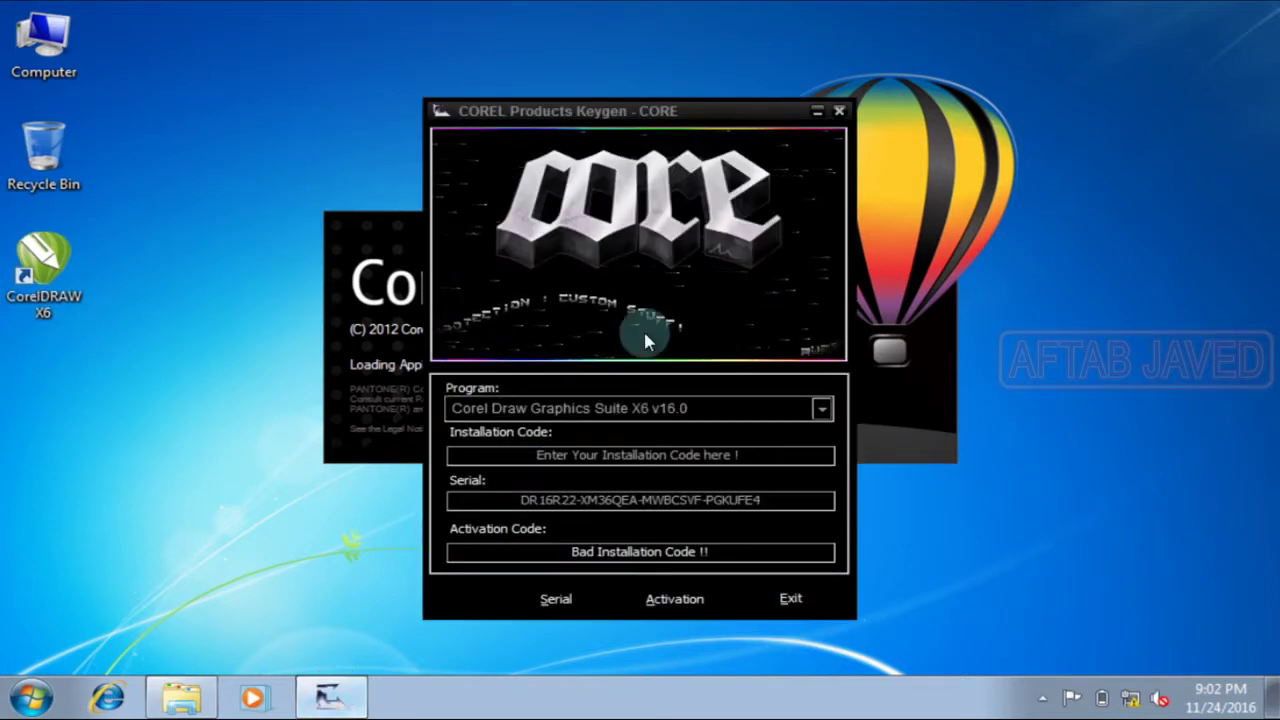
pyautogui.click(815, 111)
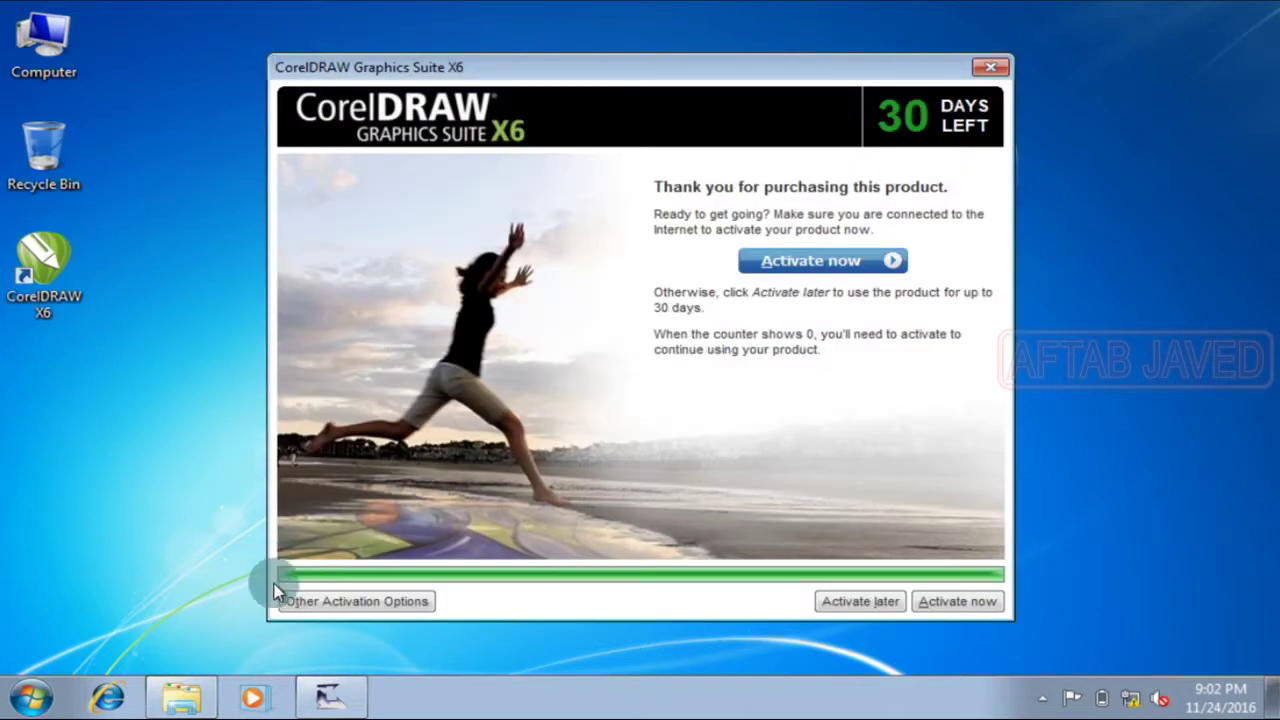
pyautogui.click(428, 607)
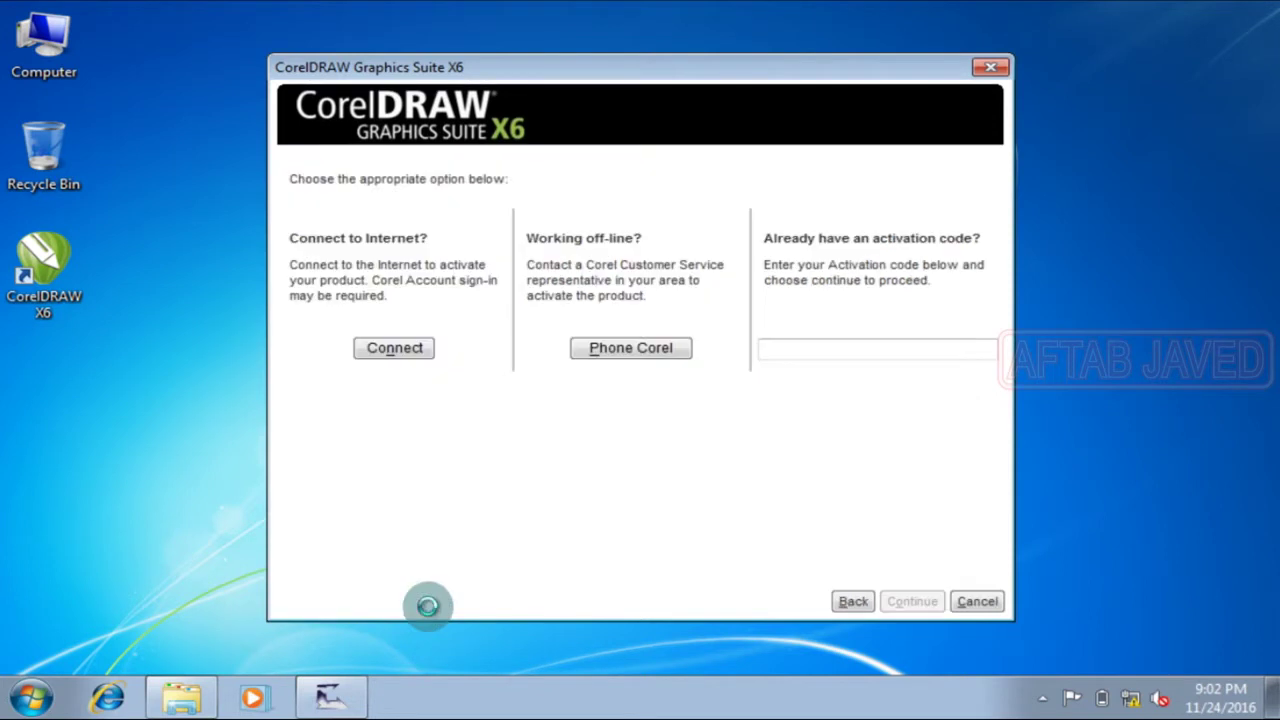
pyautogui.click(638, 350)
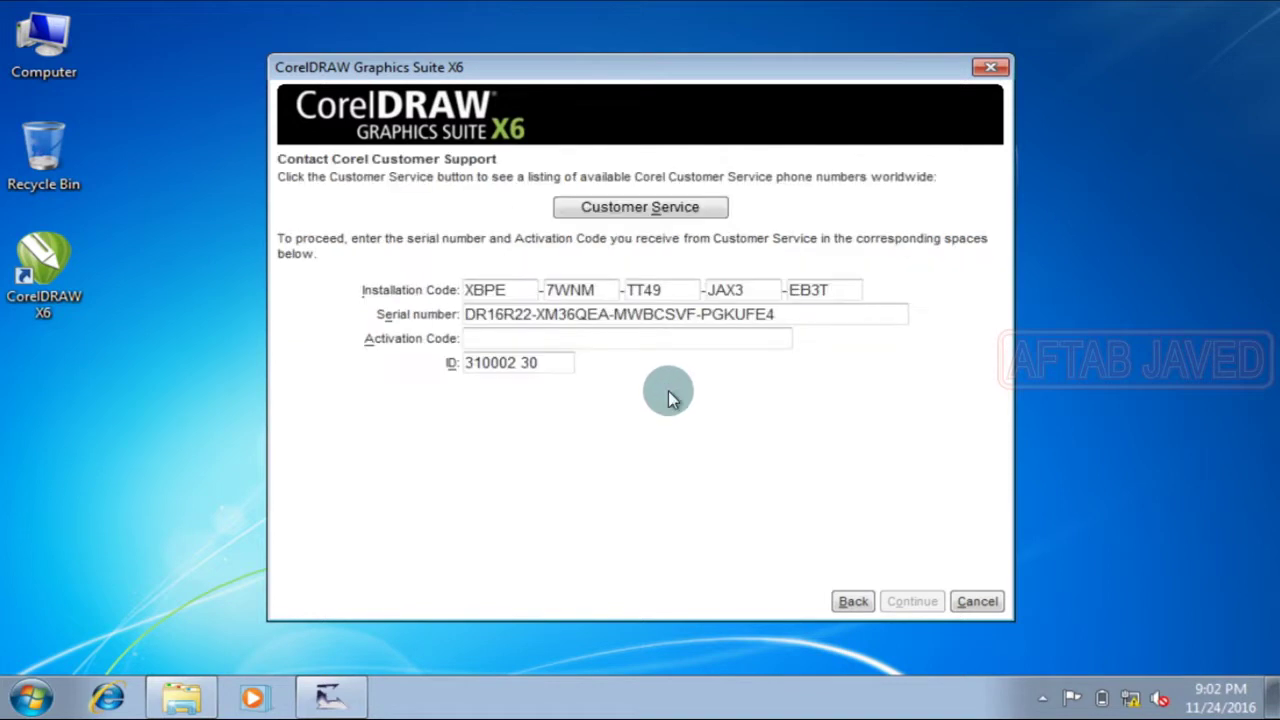
pyautogui.moveTo(630, 75); pyautogui.dragTo(897, 92)
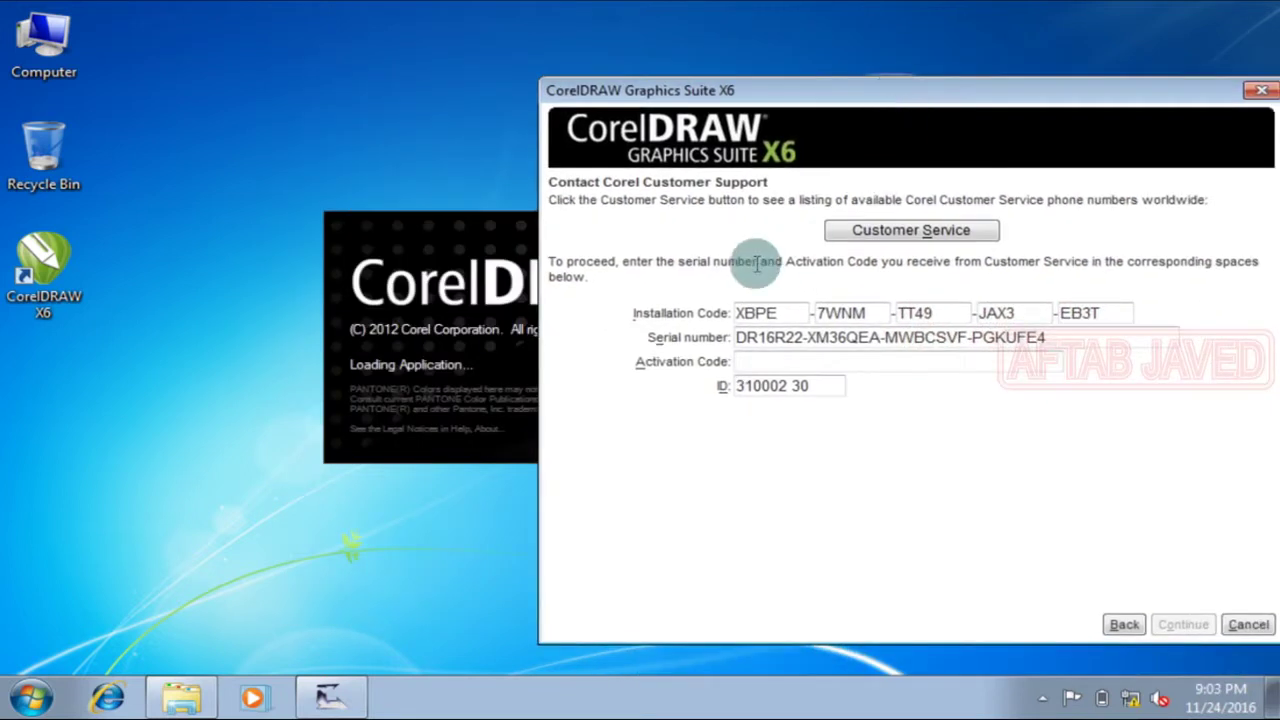
# Step: Enter CorelDRAW X6's installation code in the keygen's Installation Code box and generate the activation code
pyautogui.click(337, 703)
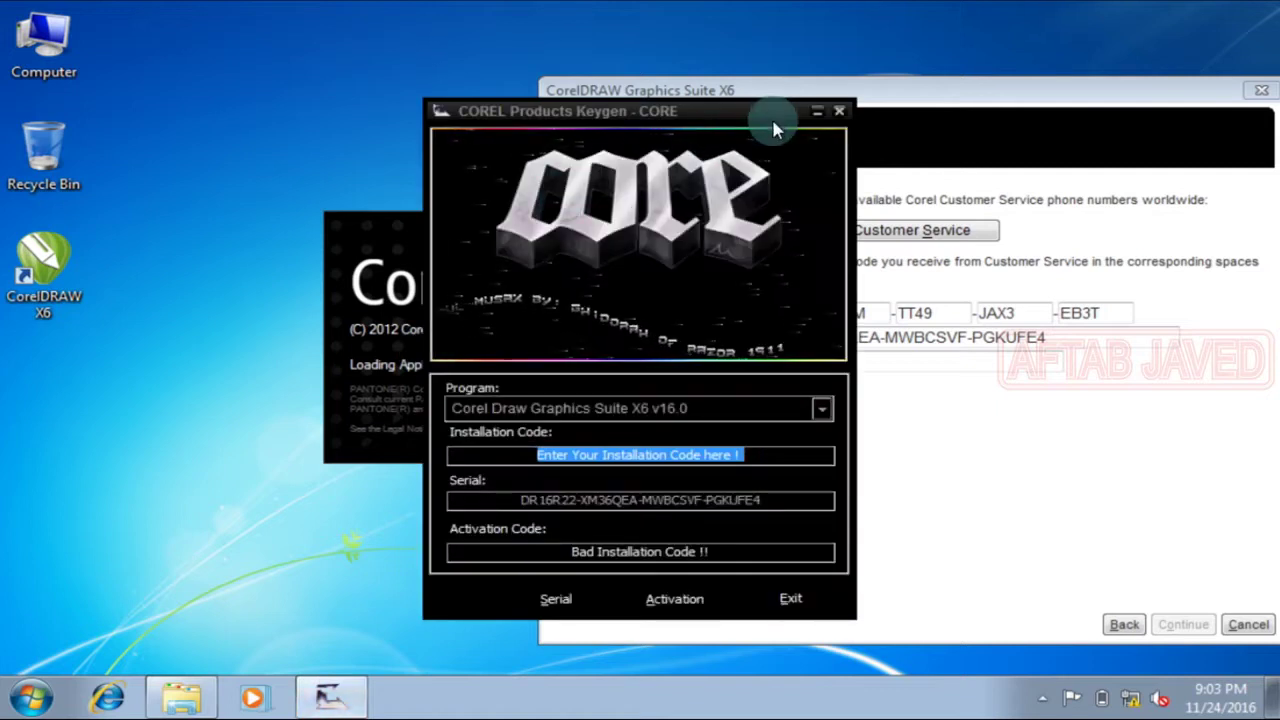
pyautogui.moveTo(599, 119); pyautogui.dragTo(466, 96)
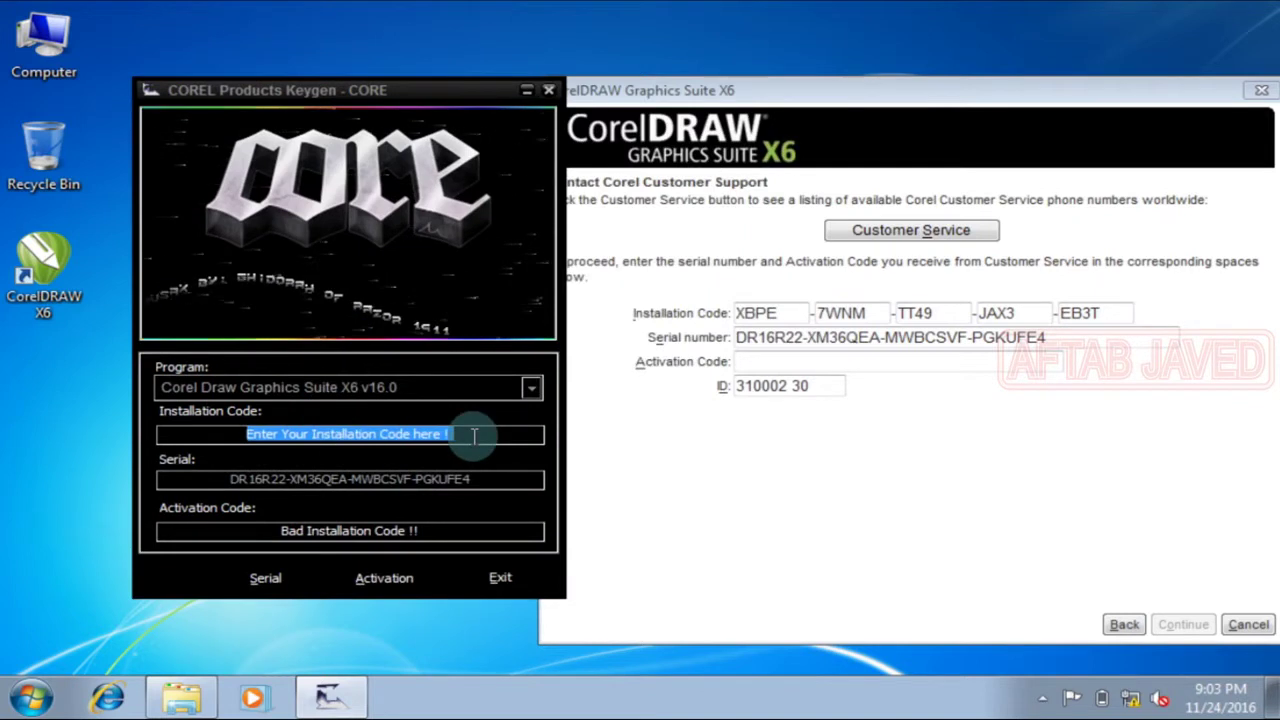
pyautogui.moveTo(229, 440); pyautogui.dragTo(514, 444)
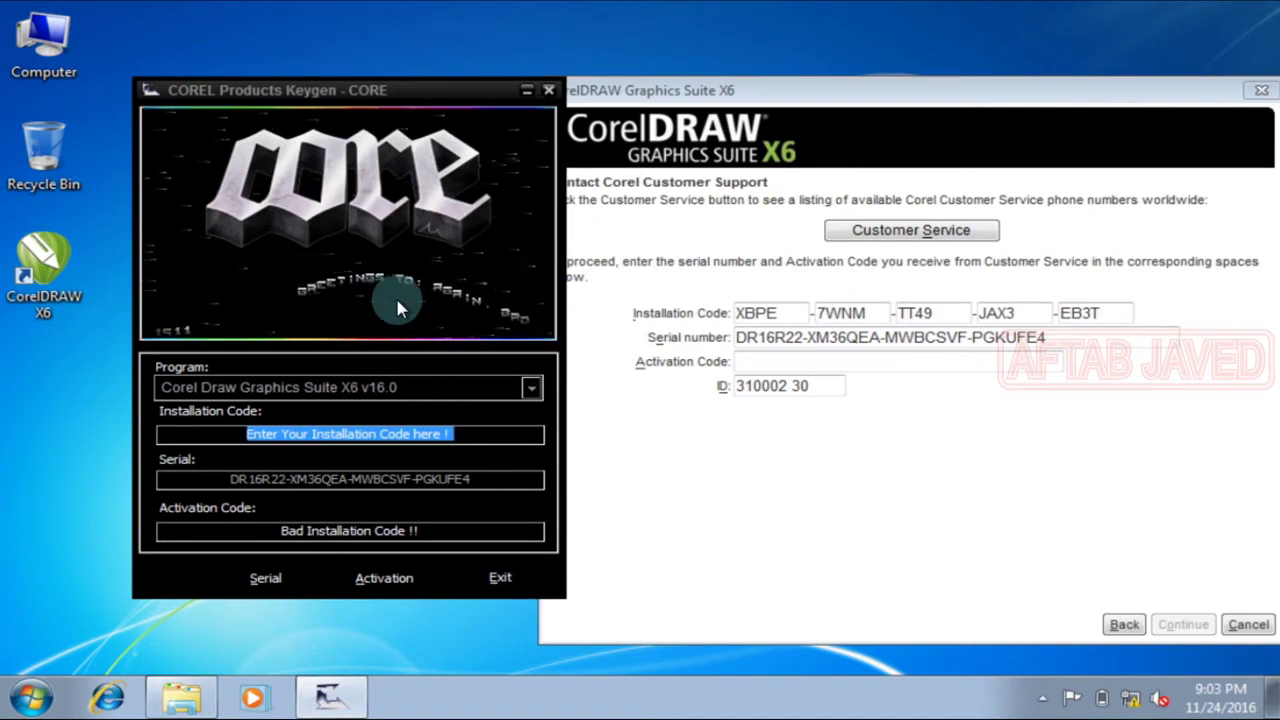
pyautogui.write('xb')
pyautogui.press('BackSpace')
pyautogui.press('BackSpace')
pyautogui.write('XB')
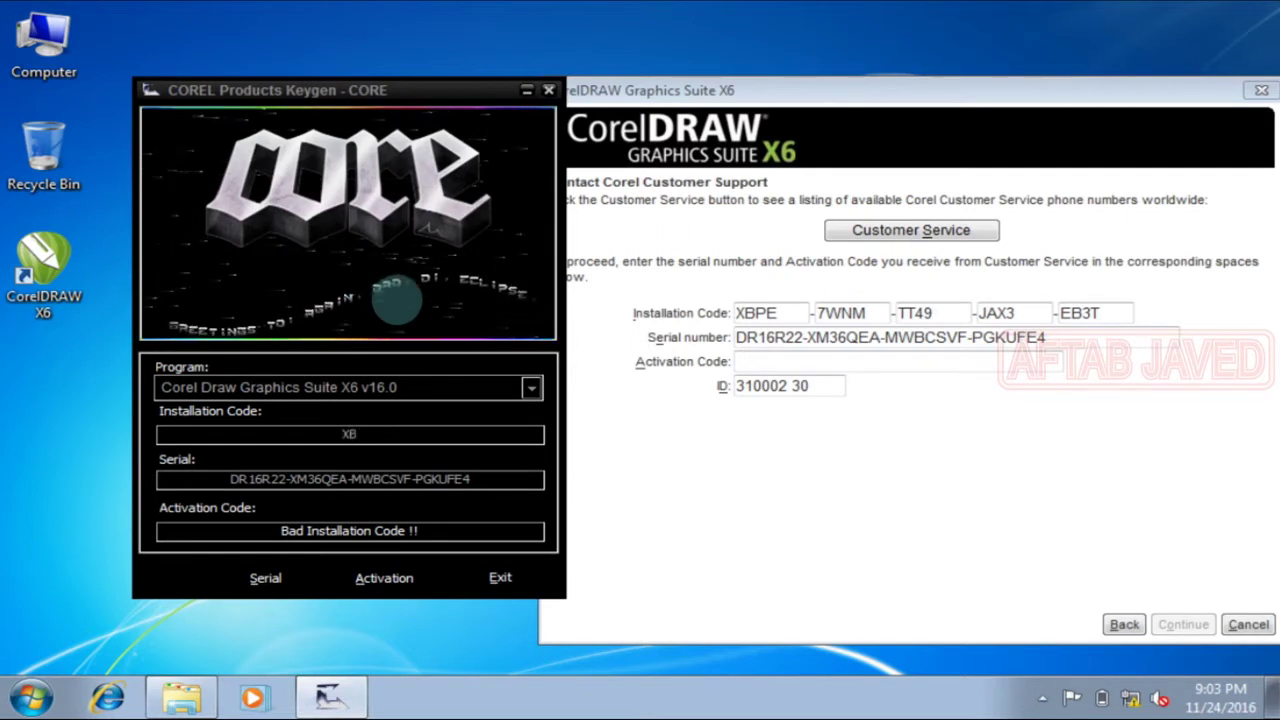
pyautogui.write('PE')
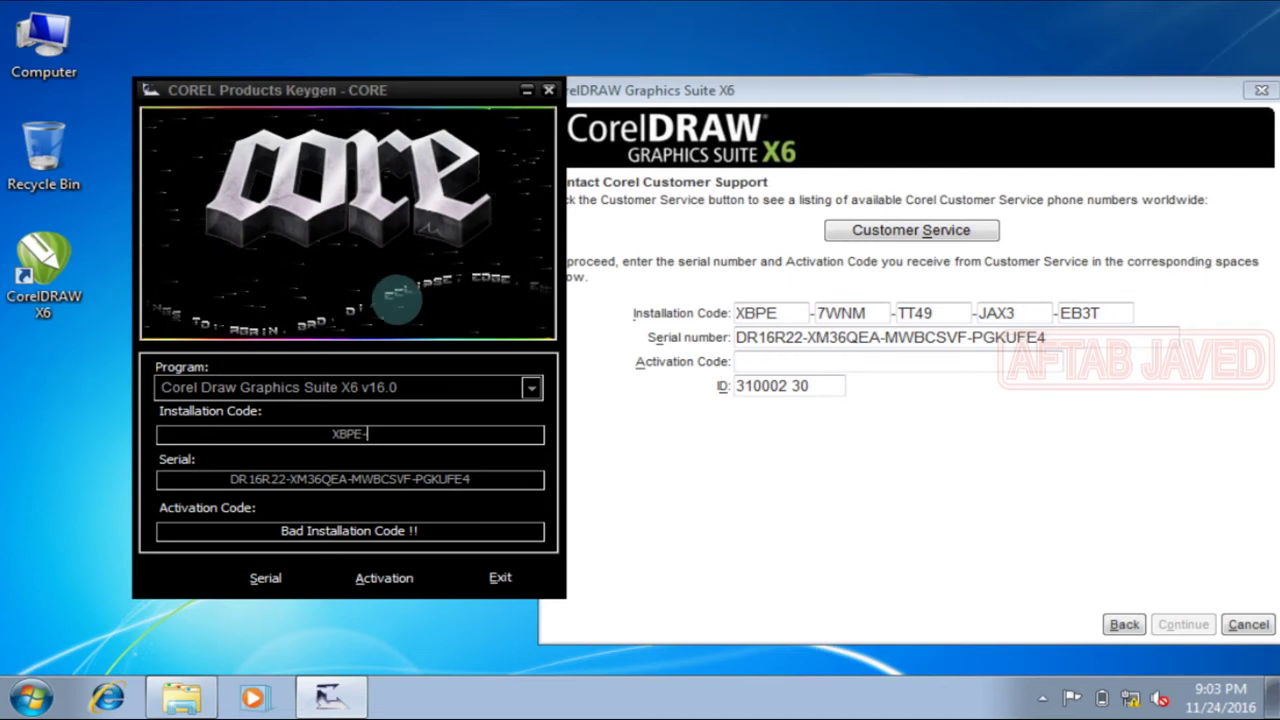
pyautogui.write('-')
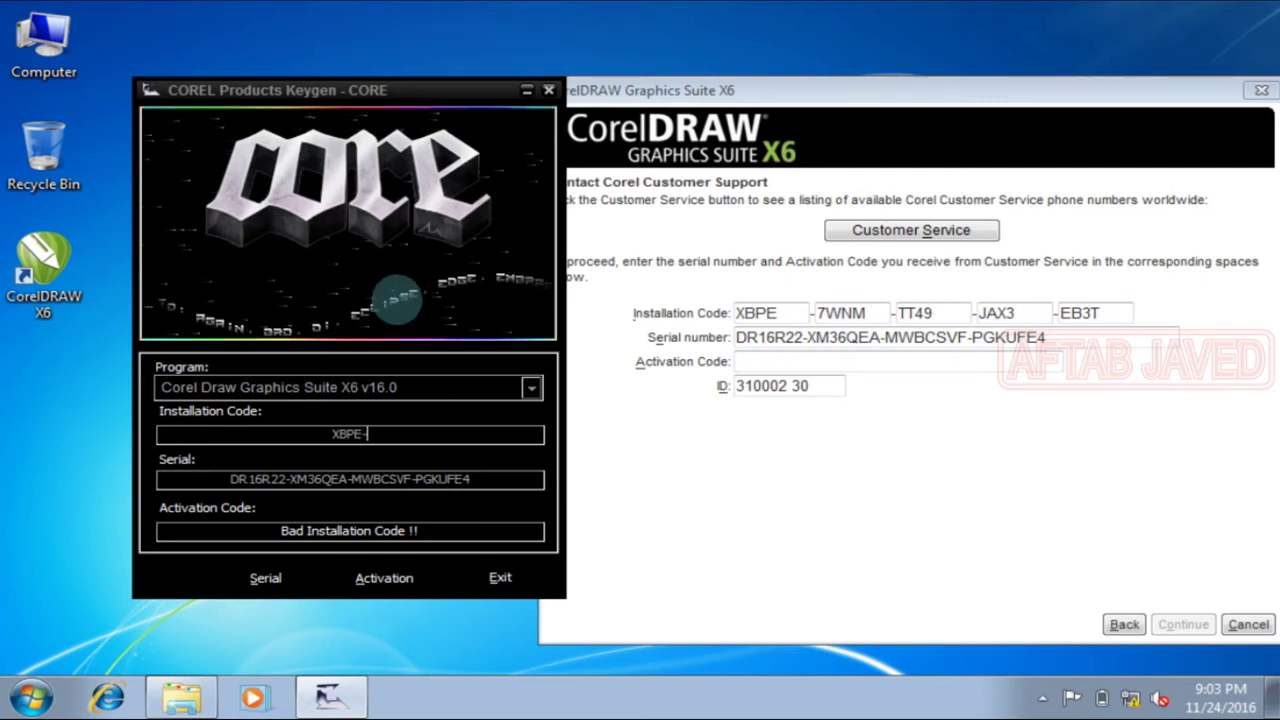
pyautogui.write('7W')
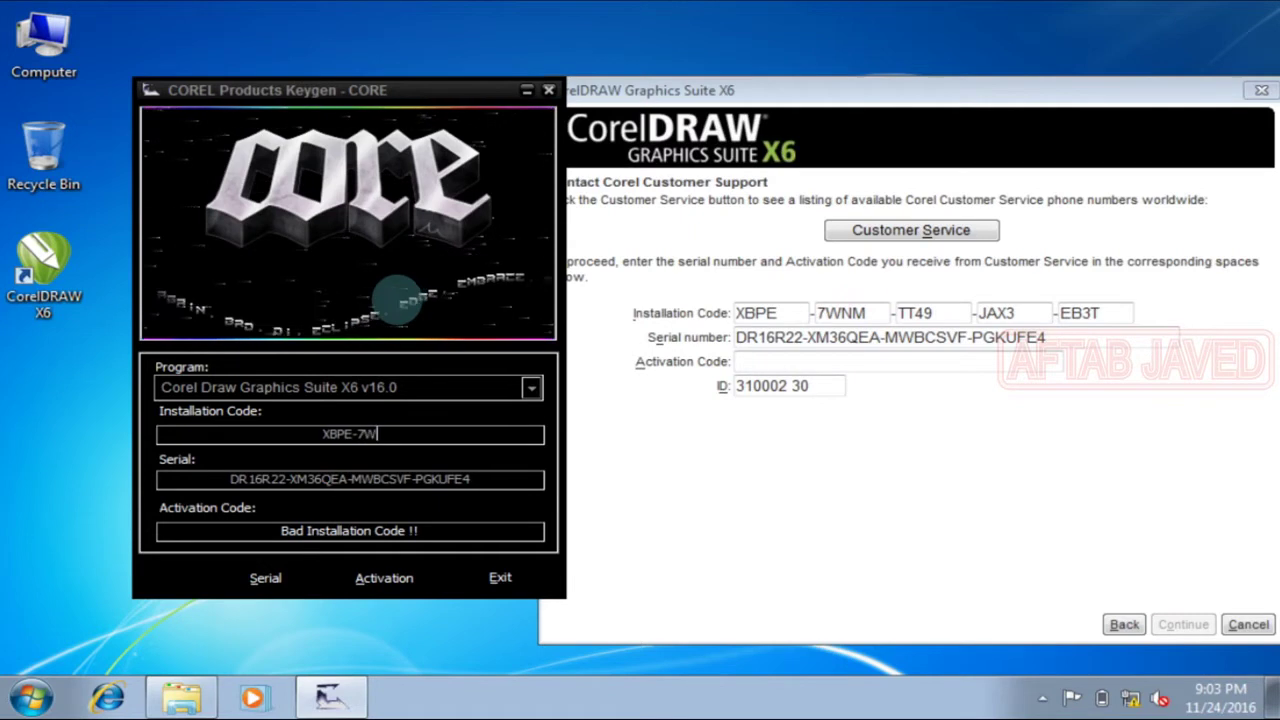
pyautogui.write('NM-')
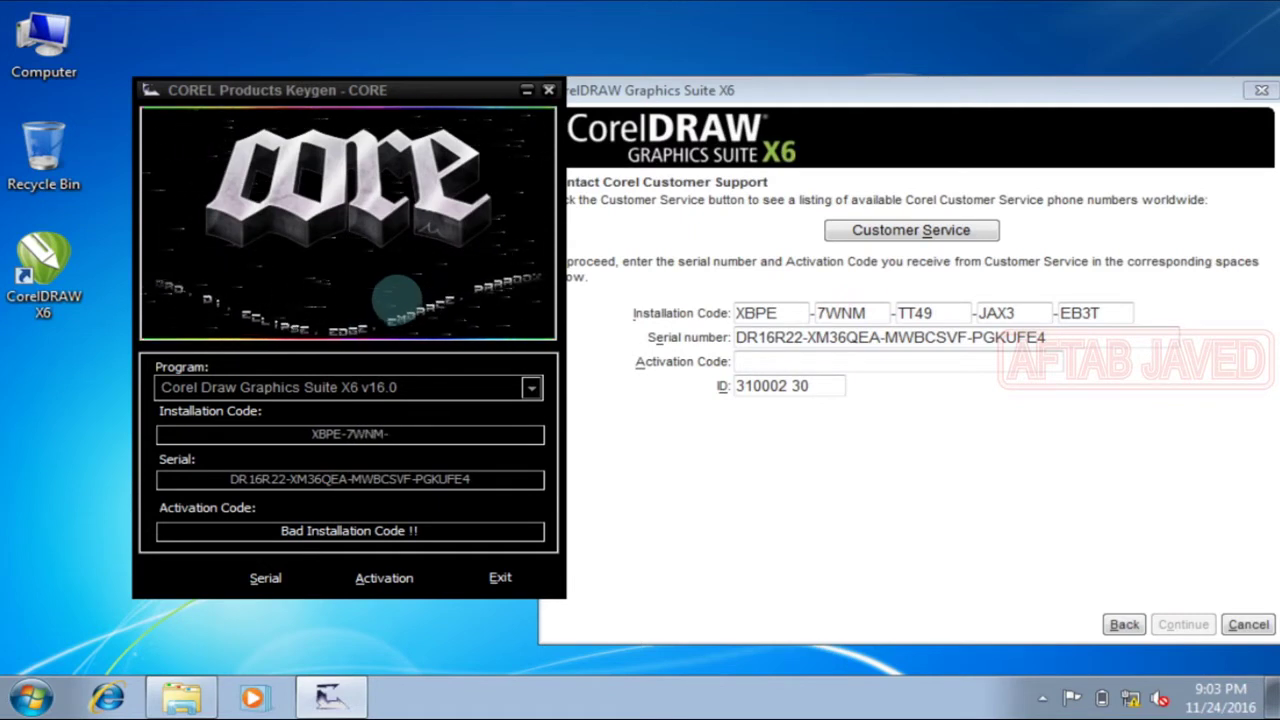
pyautogui.write('TT')
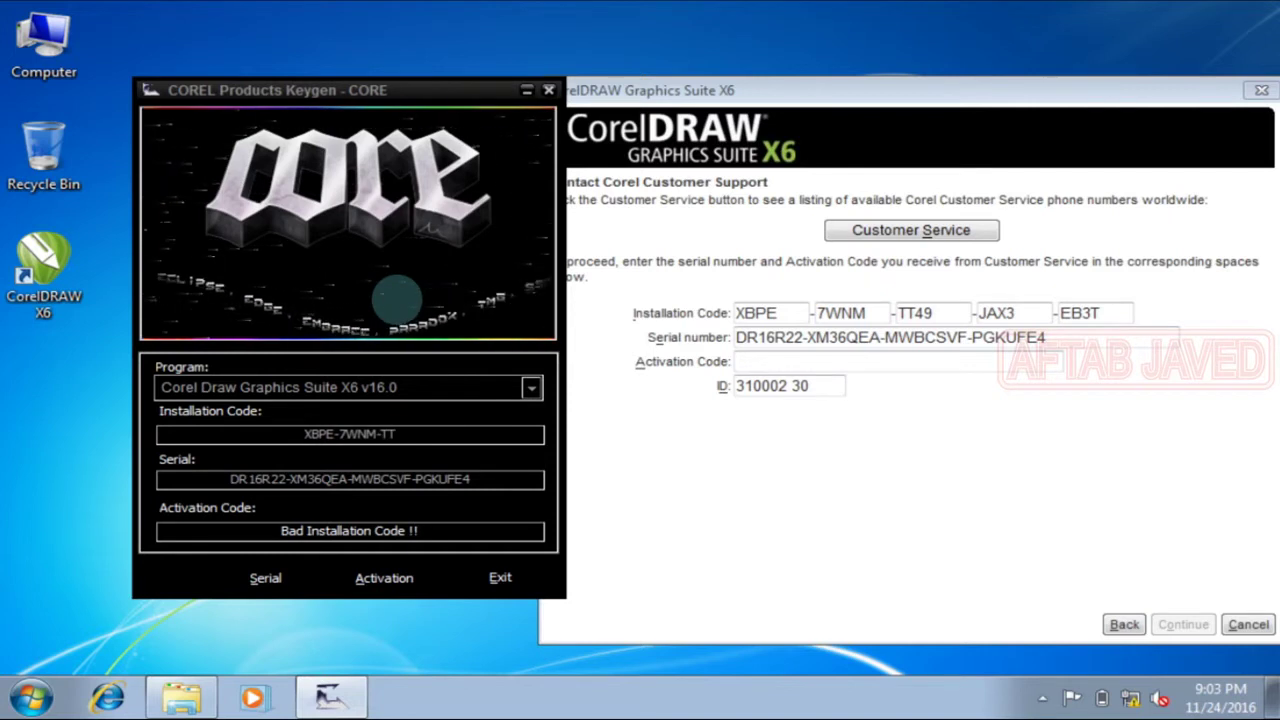
pyautogui.write('49')
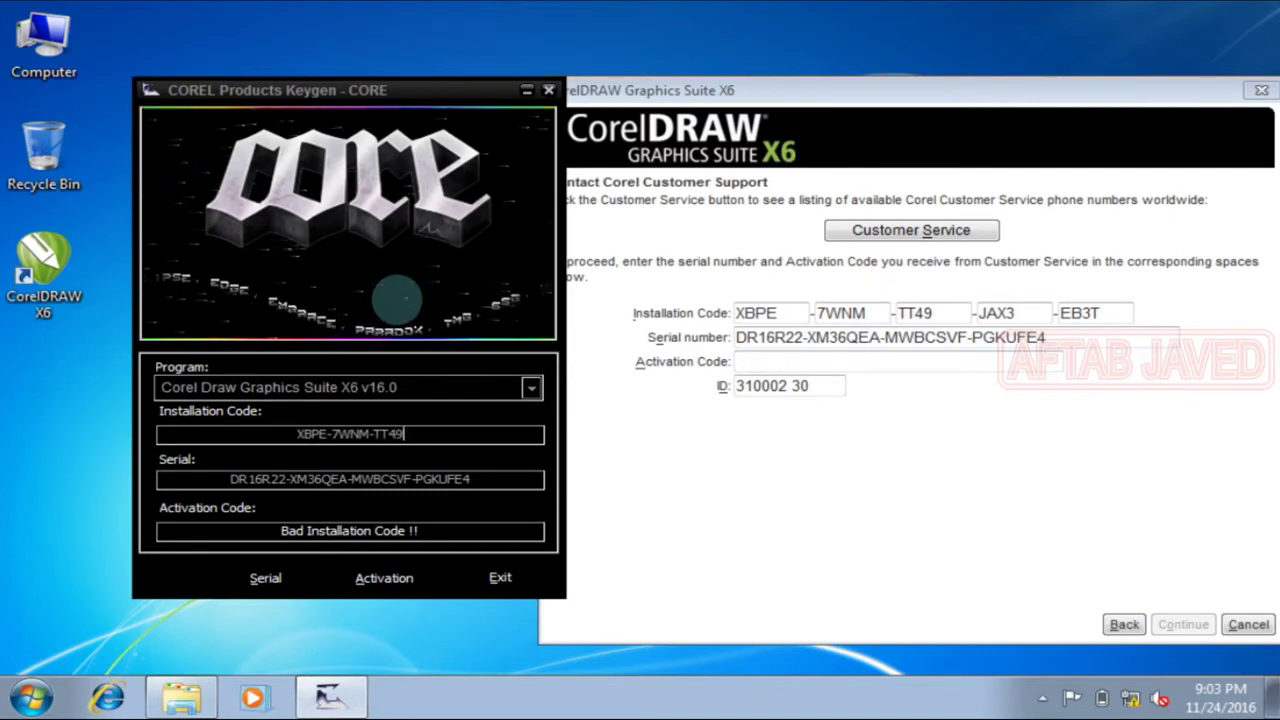
pyautogui.write('-JA')
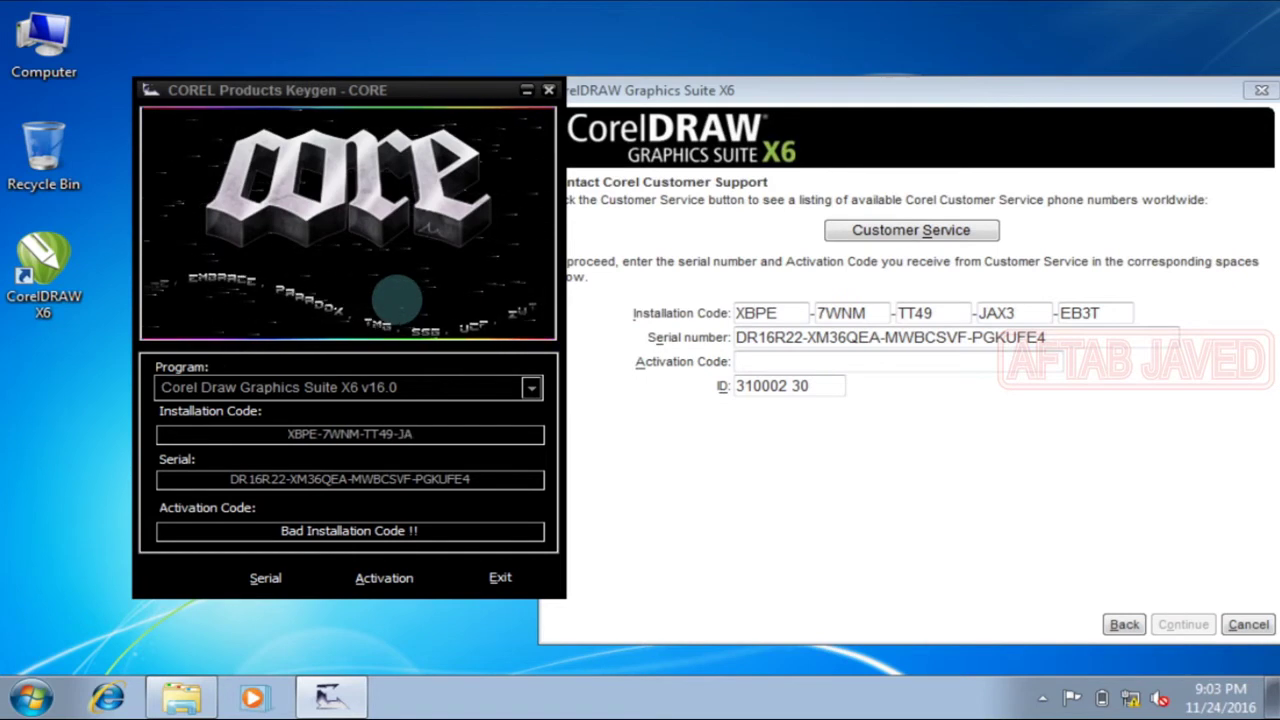
pyautogui.write('X3')
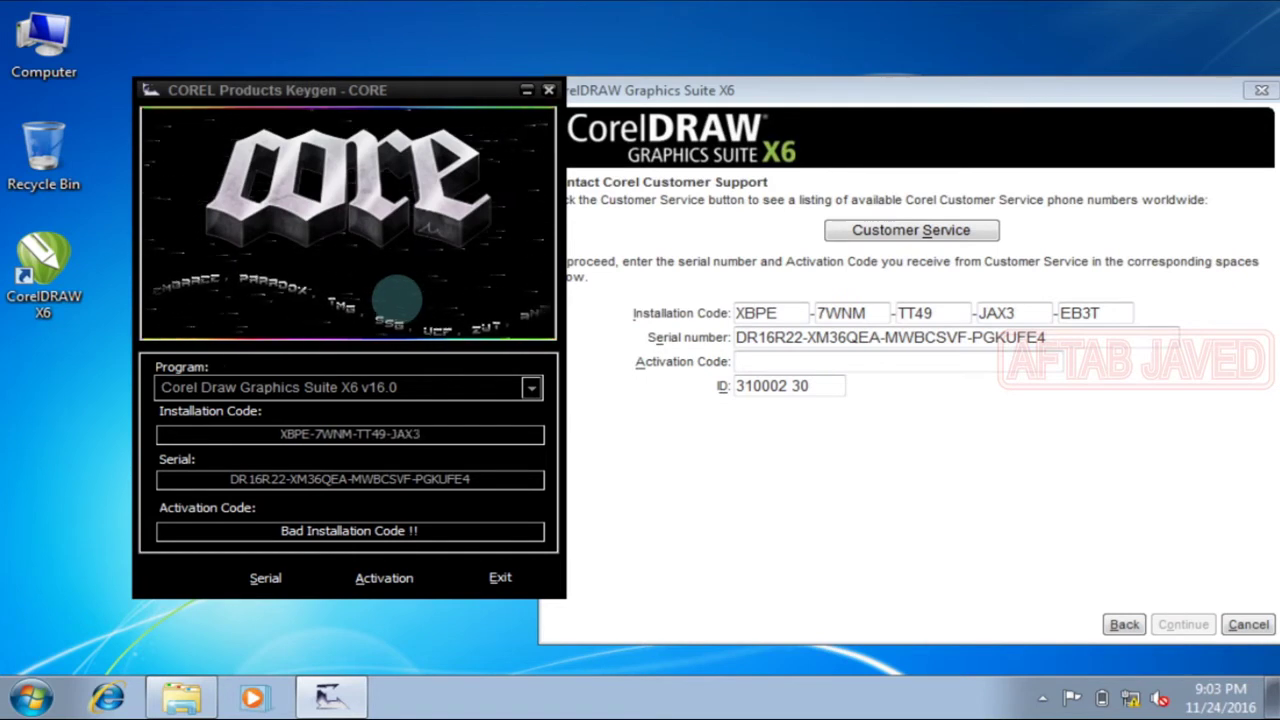
pyautogui.write('-')
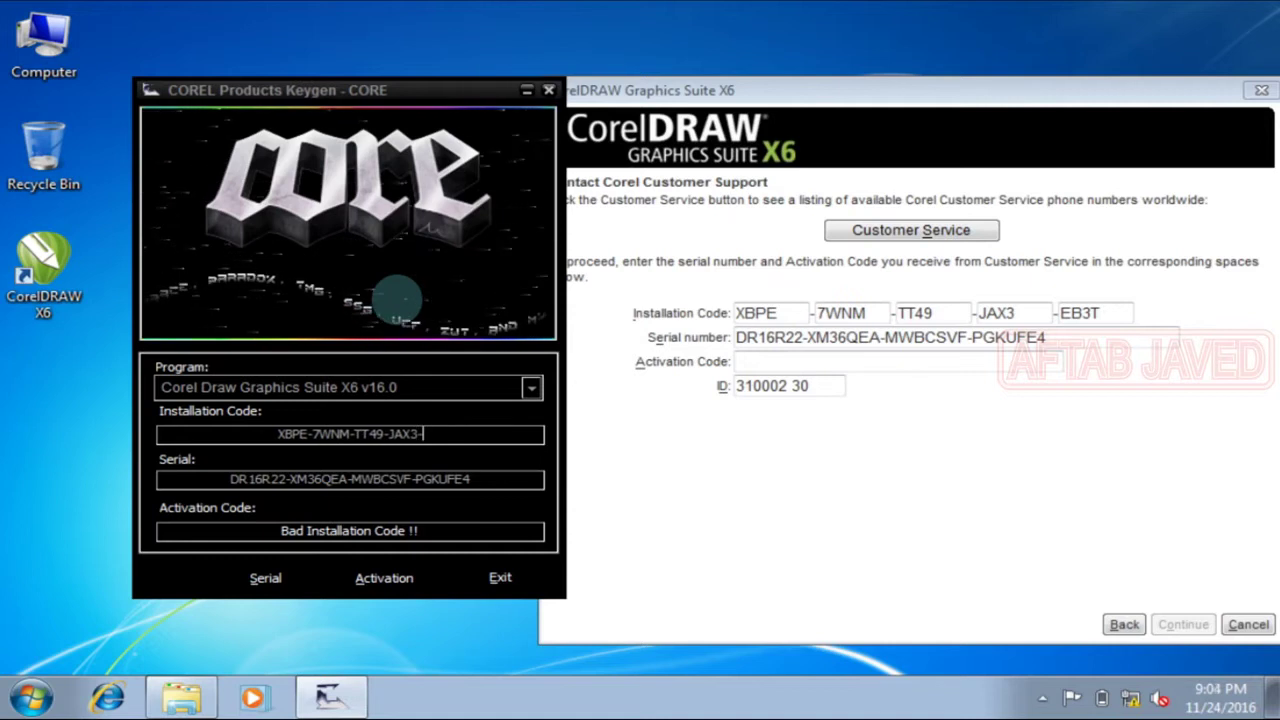
pyautogui.write('EB')
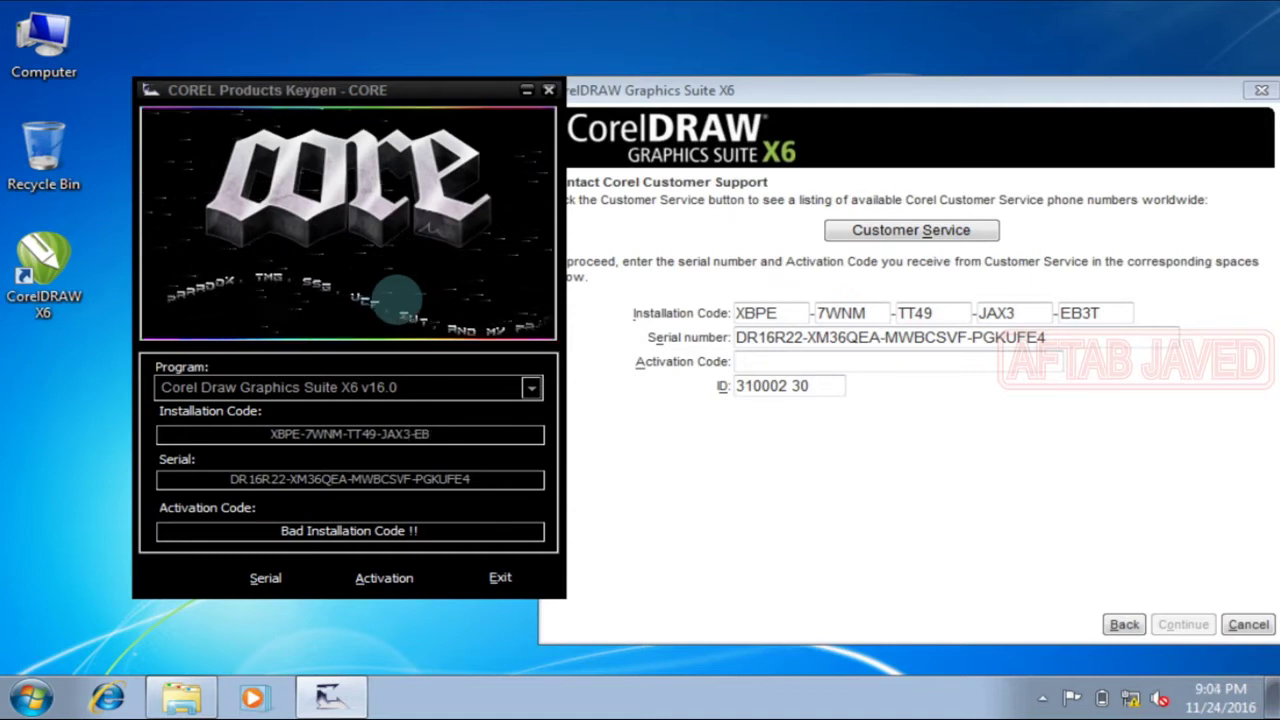
pyautogui.write('3T')
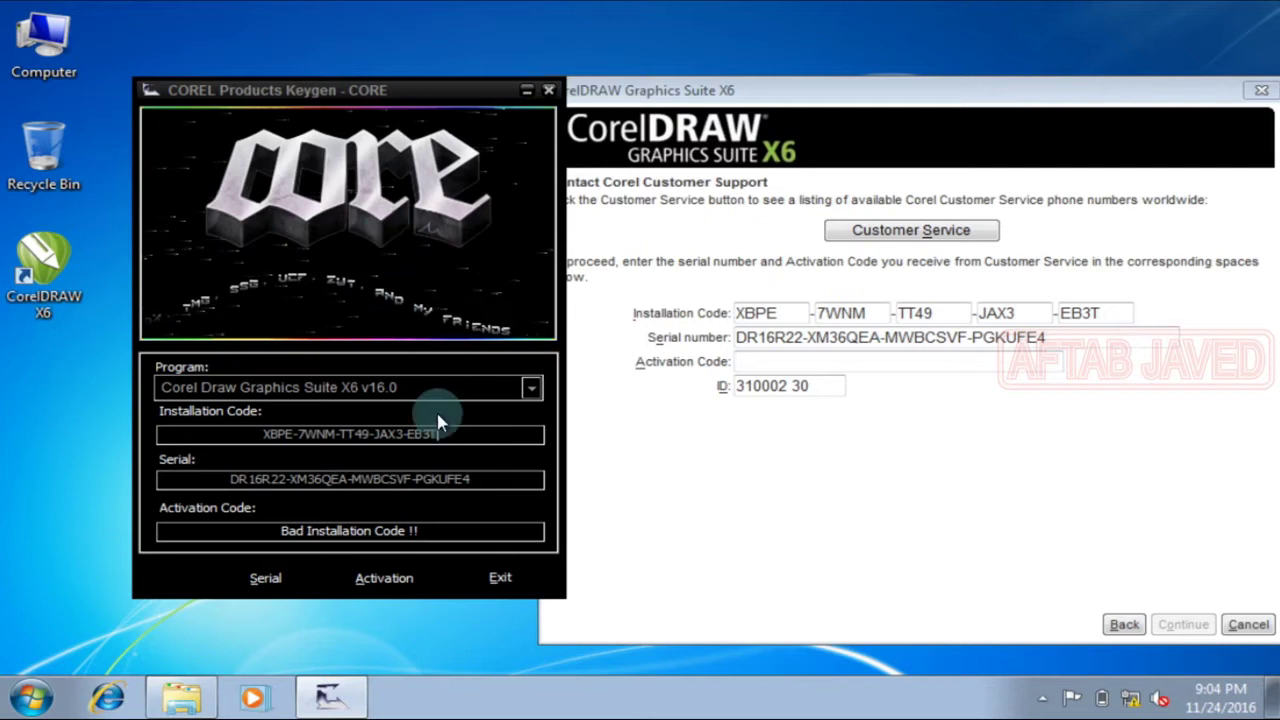
pyautogui.click(413, 580)
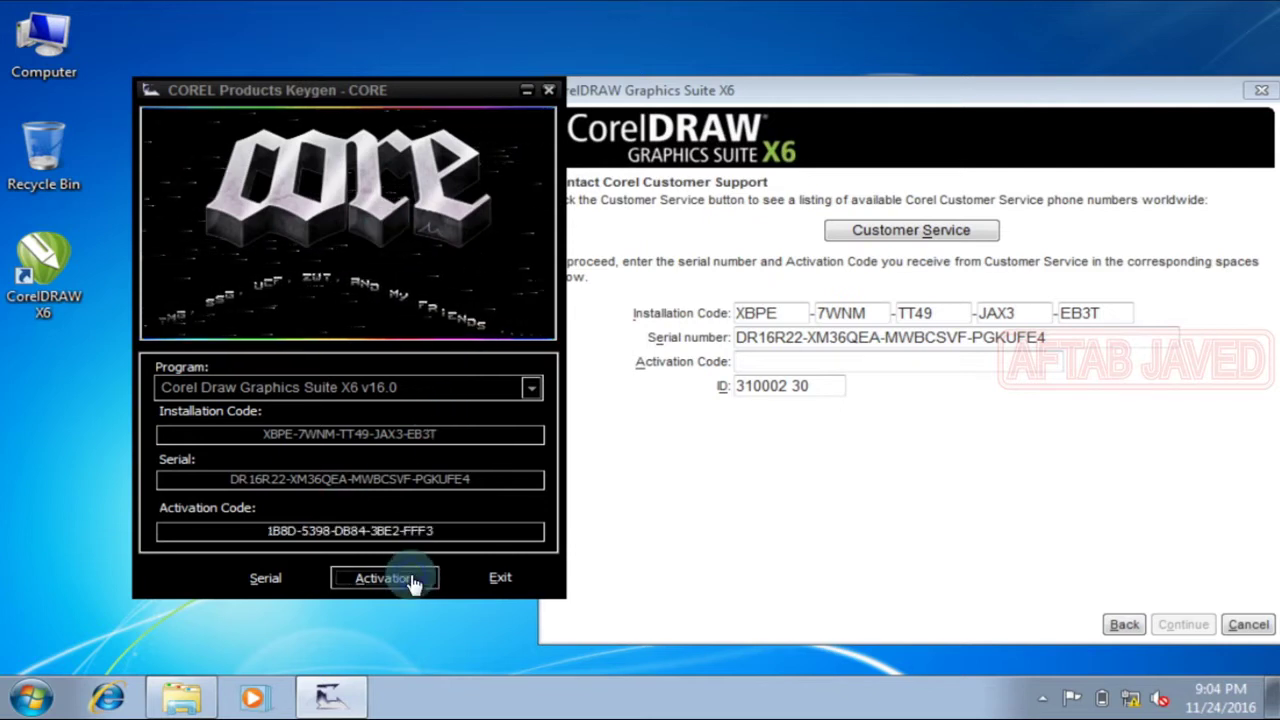
# Step: Copy the generated activation code into CorelDRAW's Activation Code field and submit it with Continue
pyautogui.moveTo(445, 528); pyautogui.dragTo(257, 540)
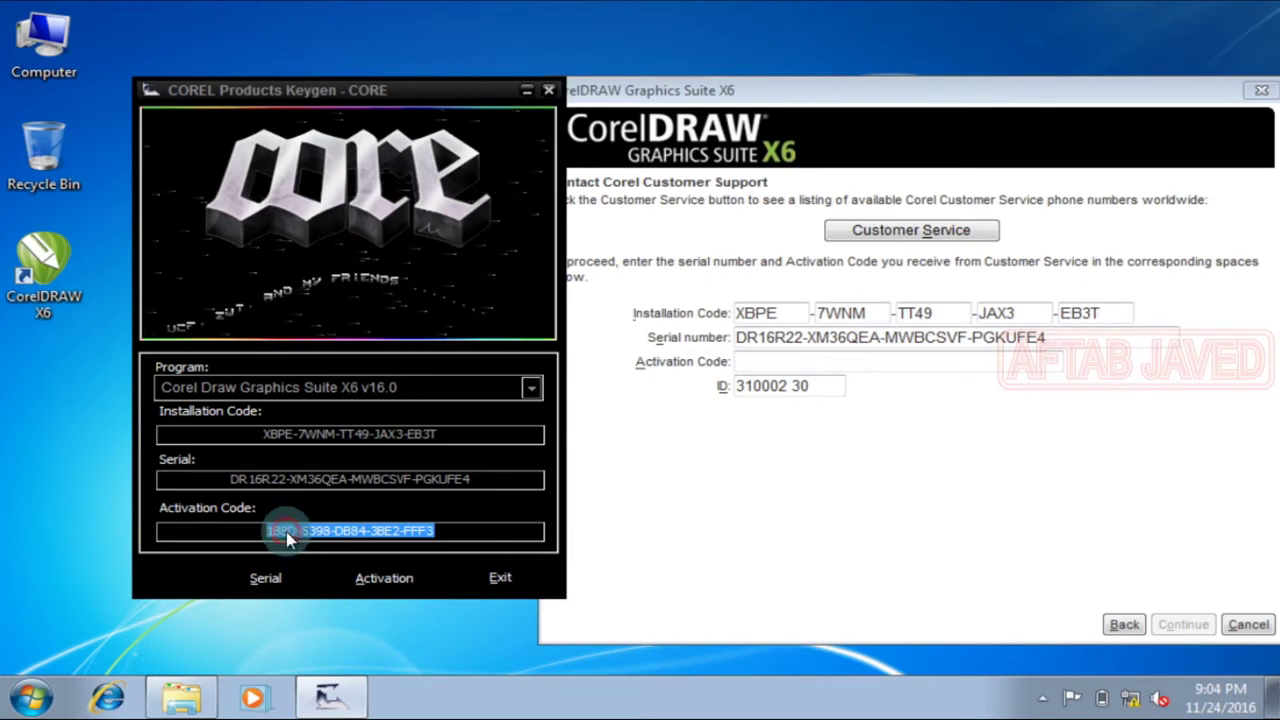
pyautogui.rightClick(286, 538)
pyautogui.click(345, 352)
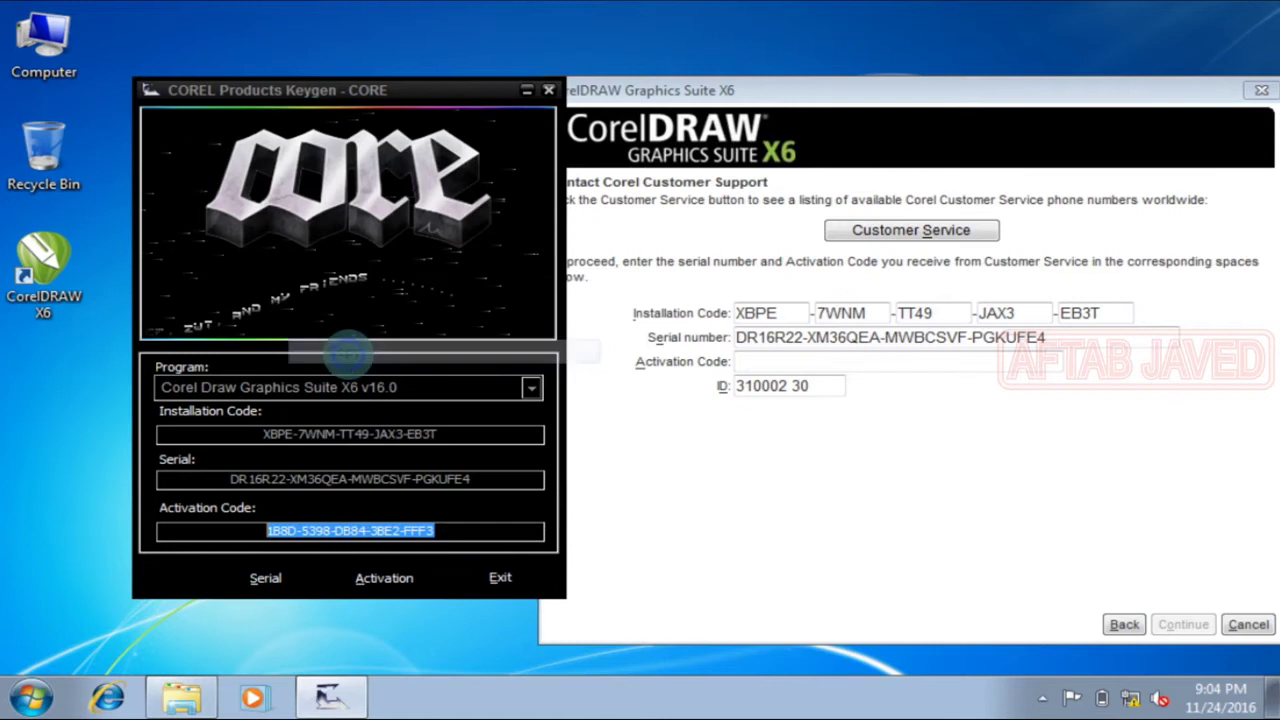
pyautogui.click(816, 361)
pyautogui.rightClick(814, 359)
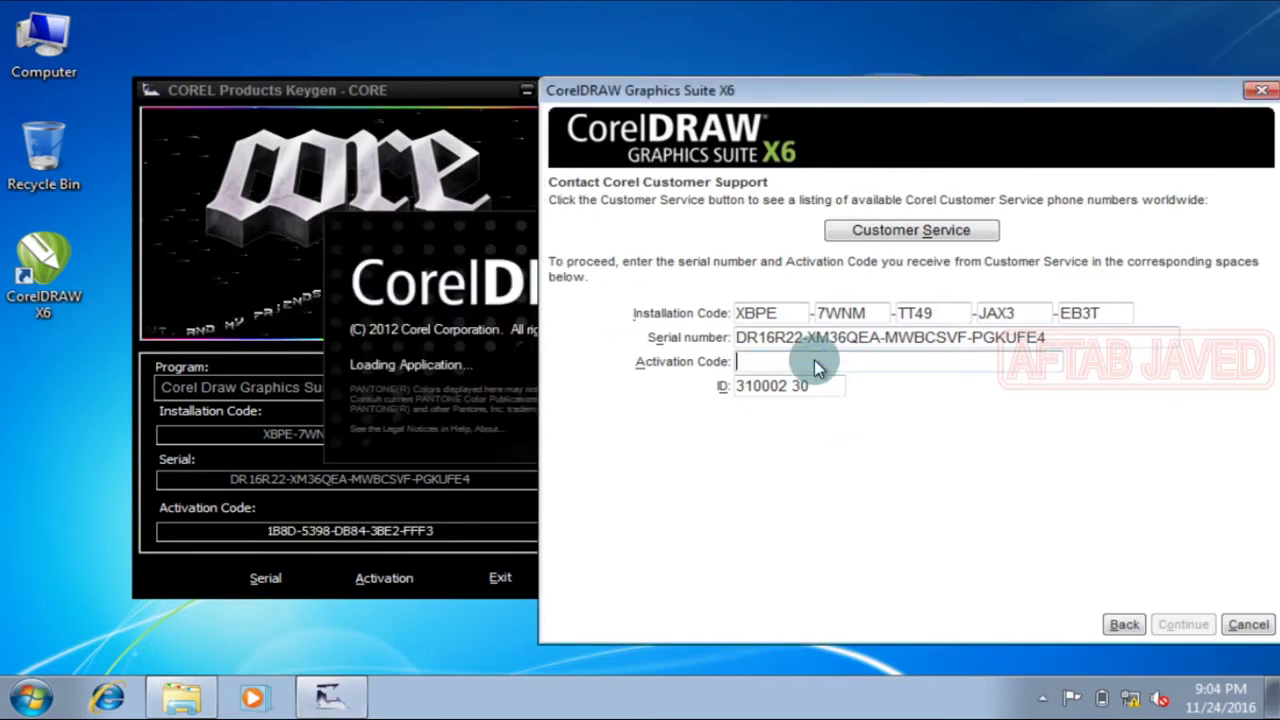
pyautogui.click(893, 457)
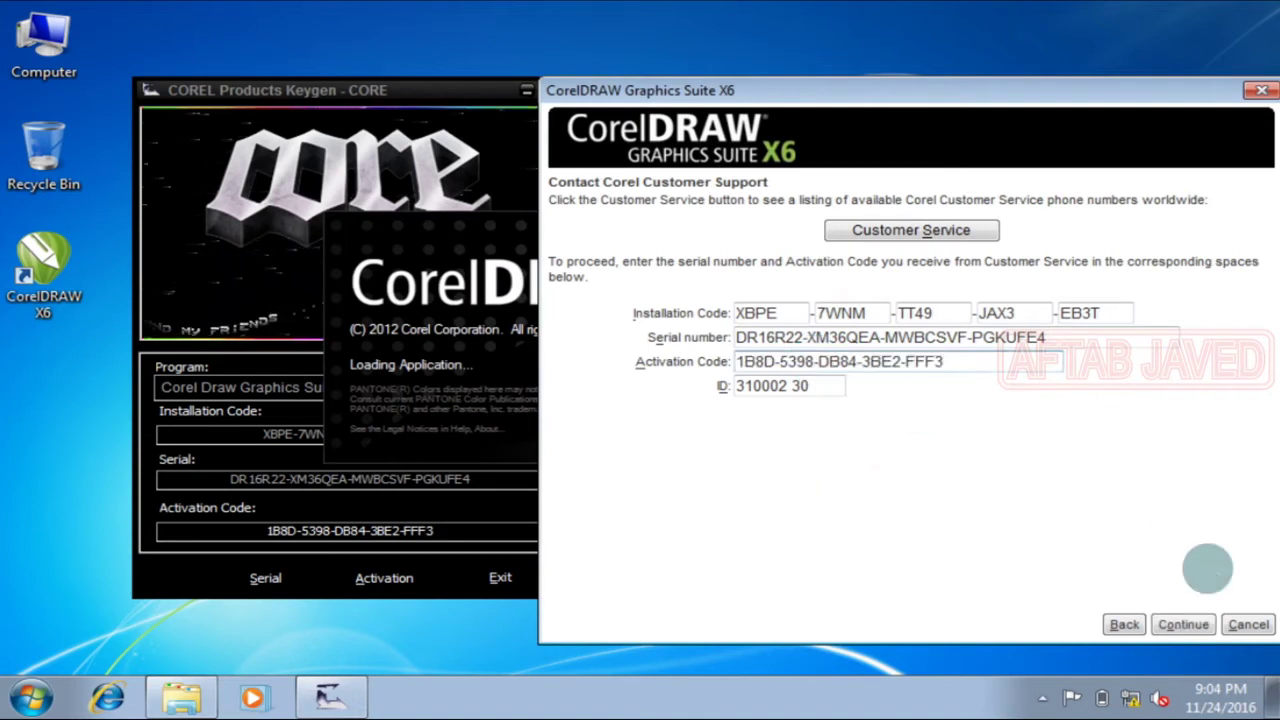
pyautogui.click(1200, 624)
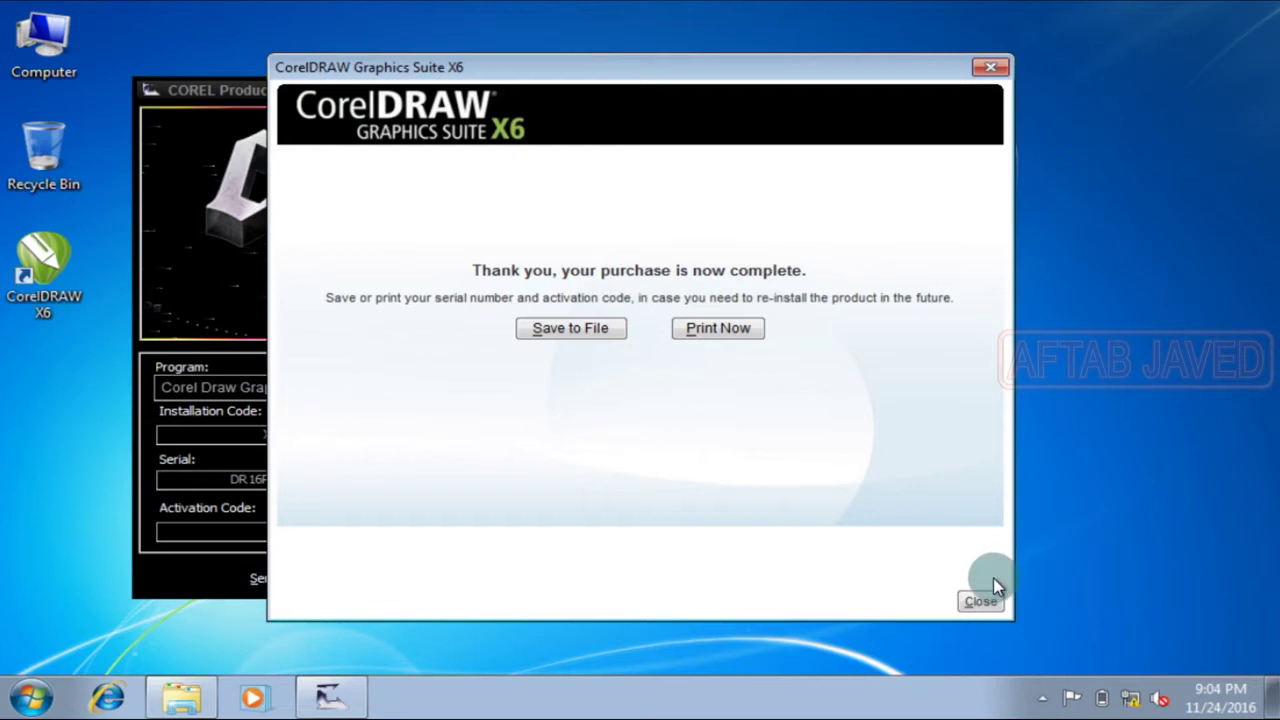
# Step: Close the purchase-complete page, exit the keygen, and dismiss the account welcome dialog
pyautogui.click(980, 600)
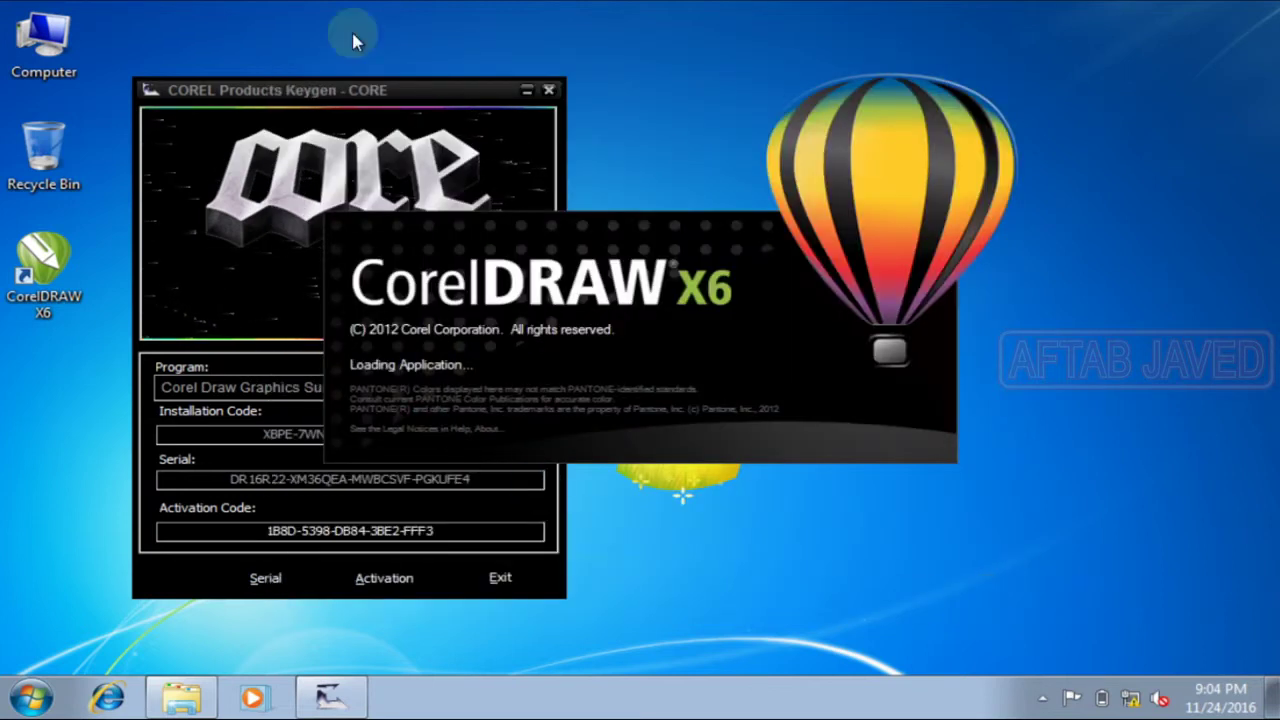
pyautogui.click(420, 89)
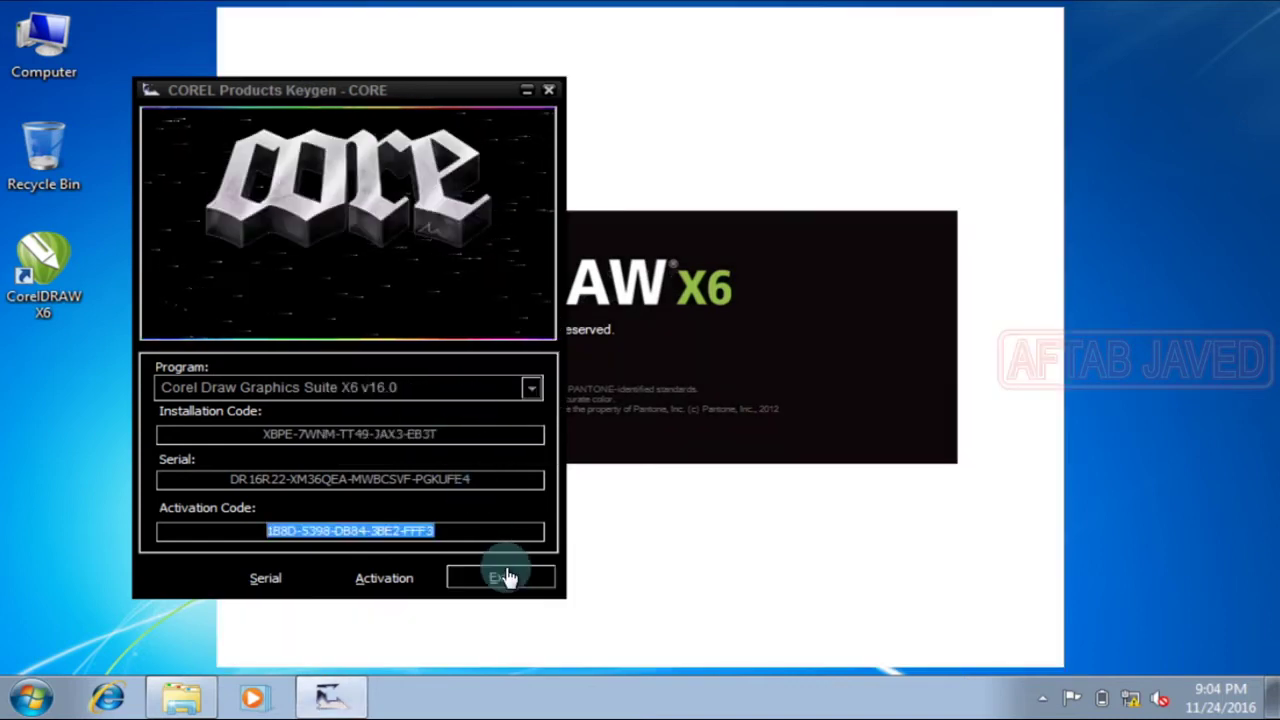
pyautogui.click(505, 577)
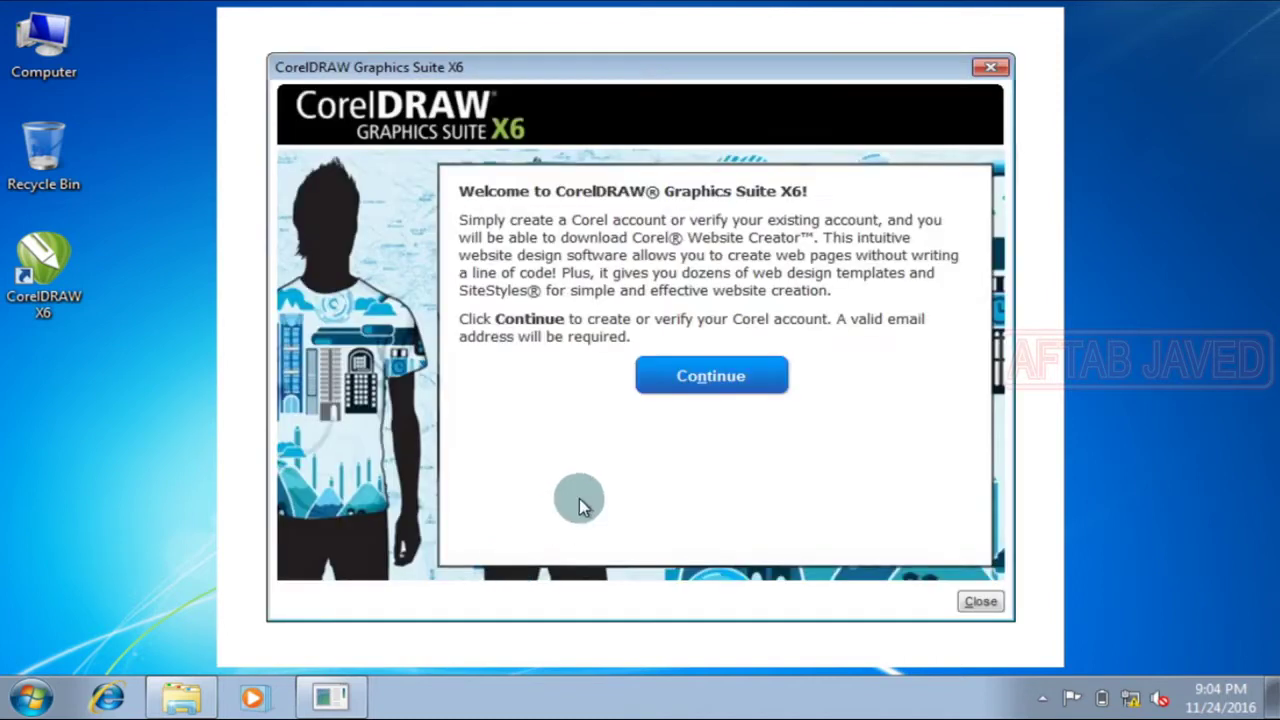
pyautogui.click(713, 378)
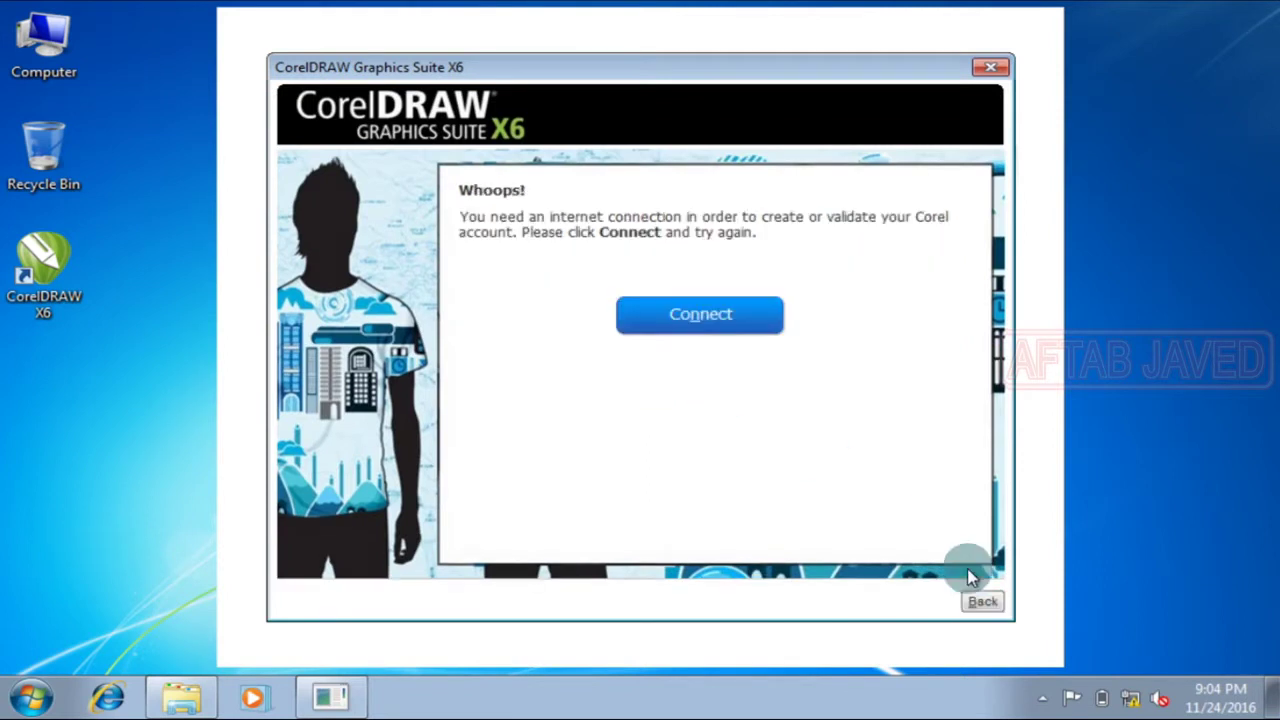
pyautogui.click(994, 611)
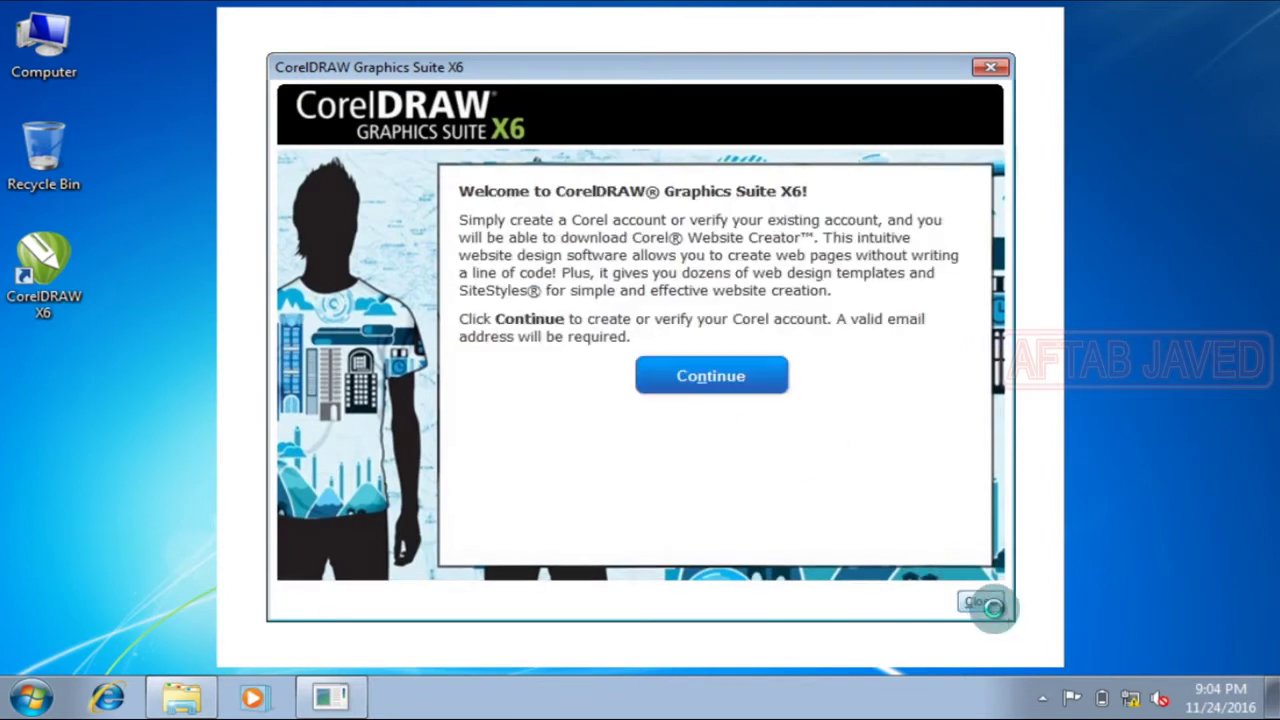
pyautogui.click(993, 606)
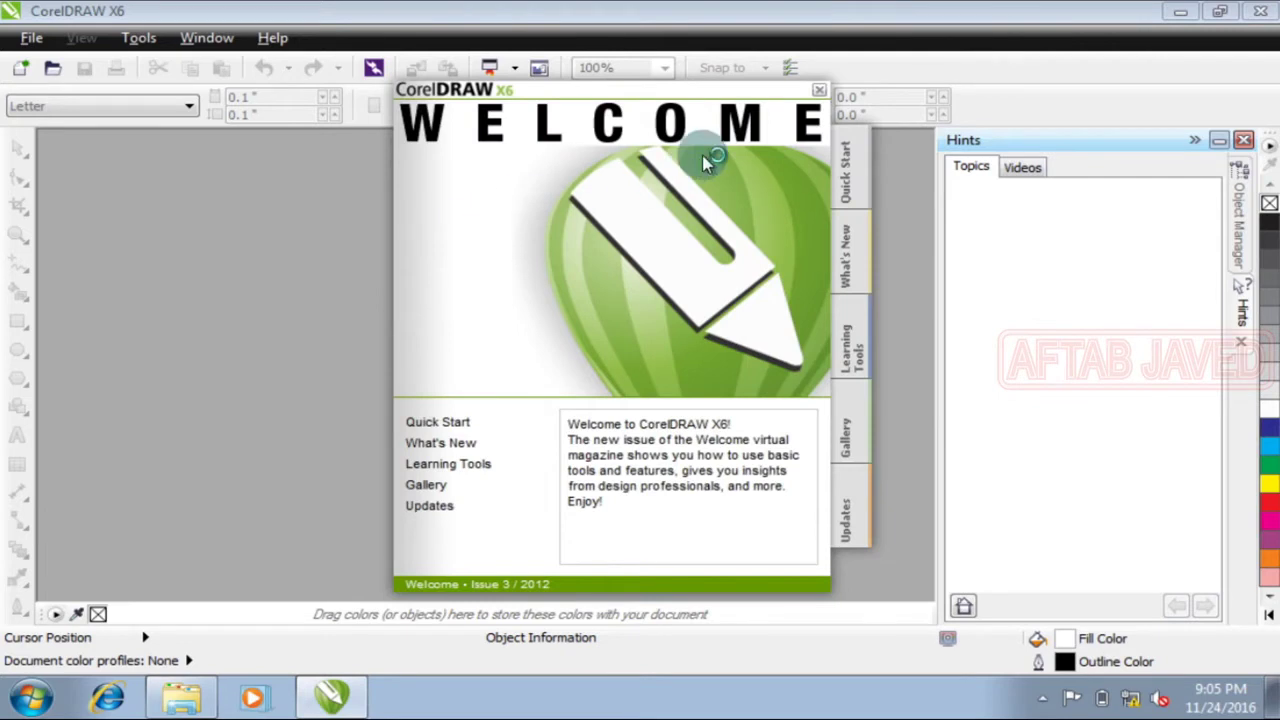
# Step: Close the Welcome screen and Hints panel, exit CorelDRAW X6, then relaunch it from the desktop shortcut
pyautogui.click(818, 92)
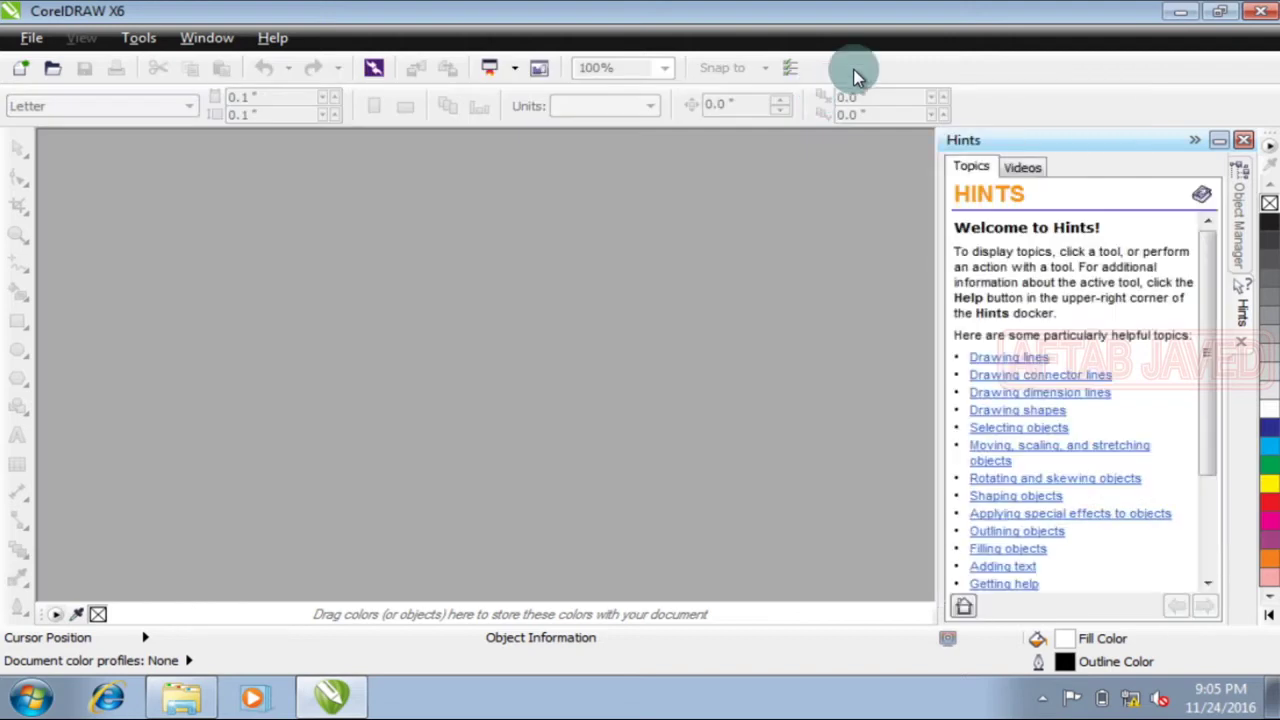
pyautogui.click(1245, 145)
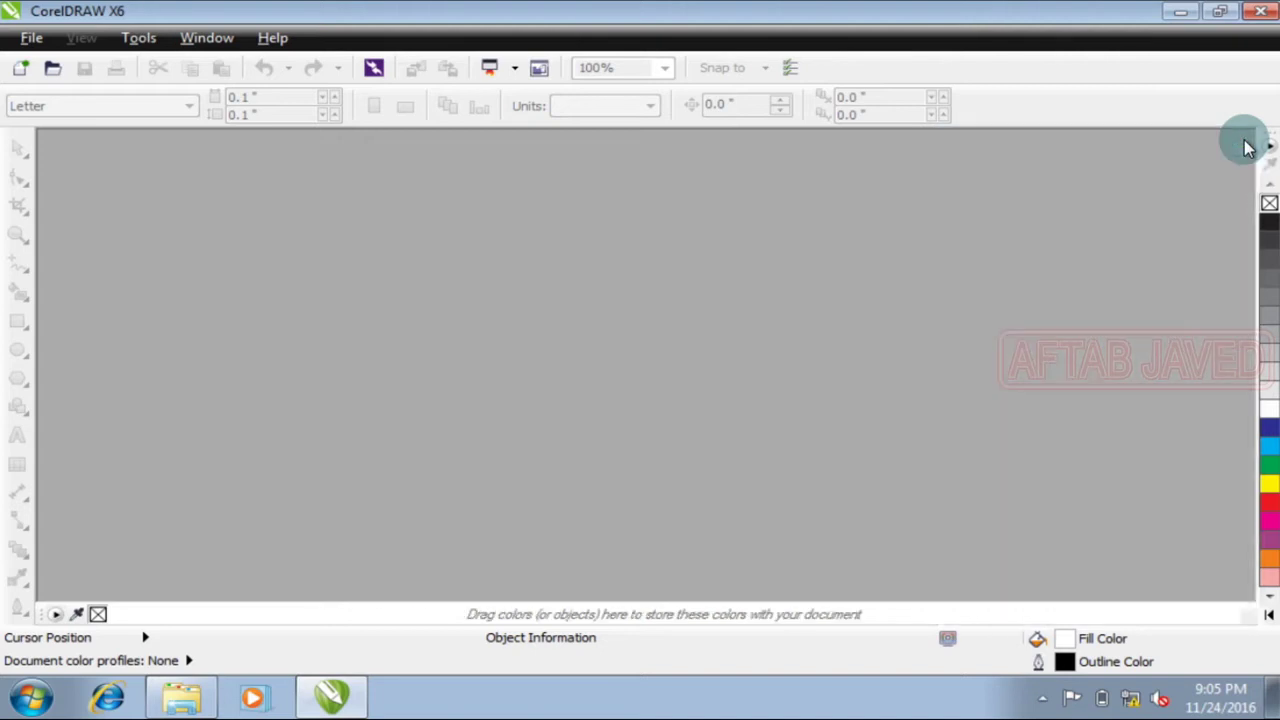
pyautogui.click(1262, 17)
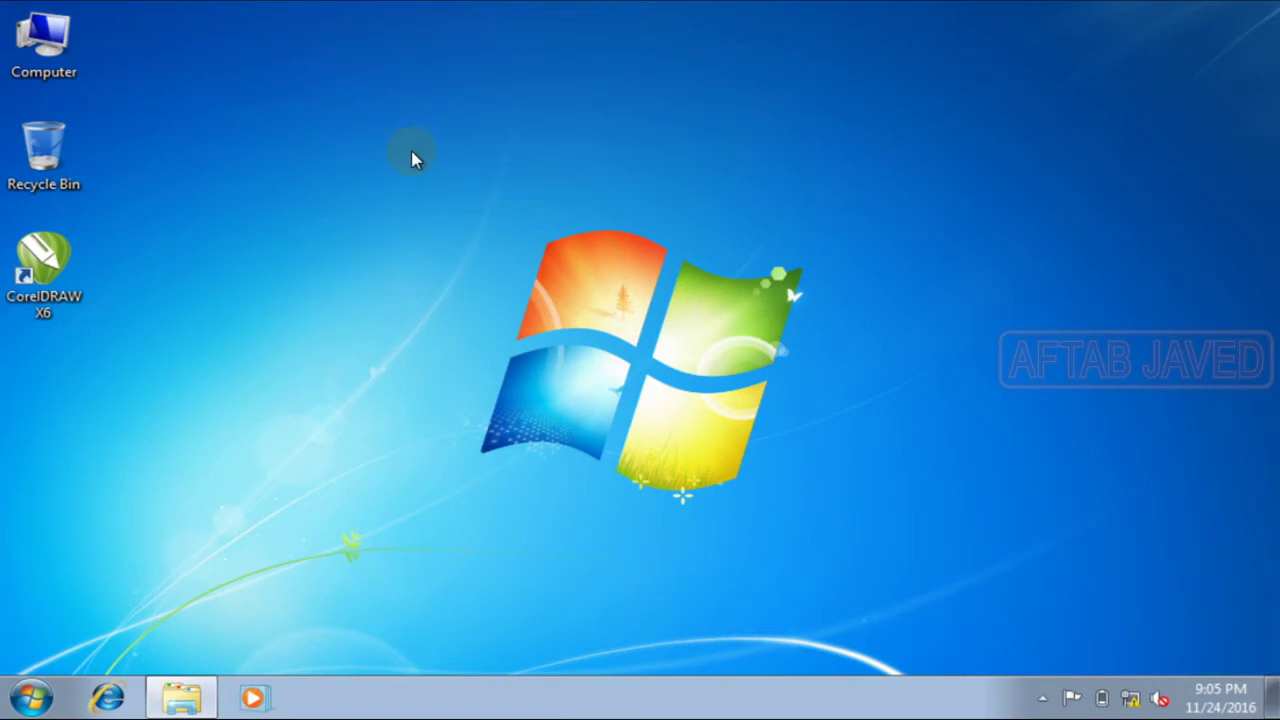
pyautogui.doubleClick(43, 258)
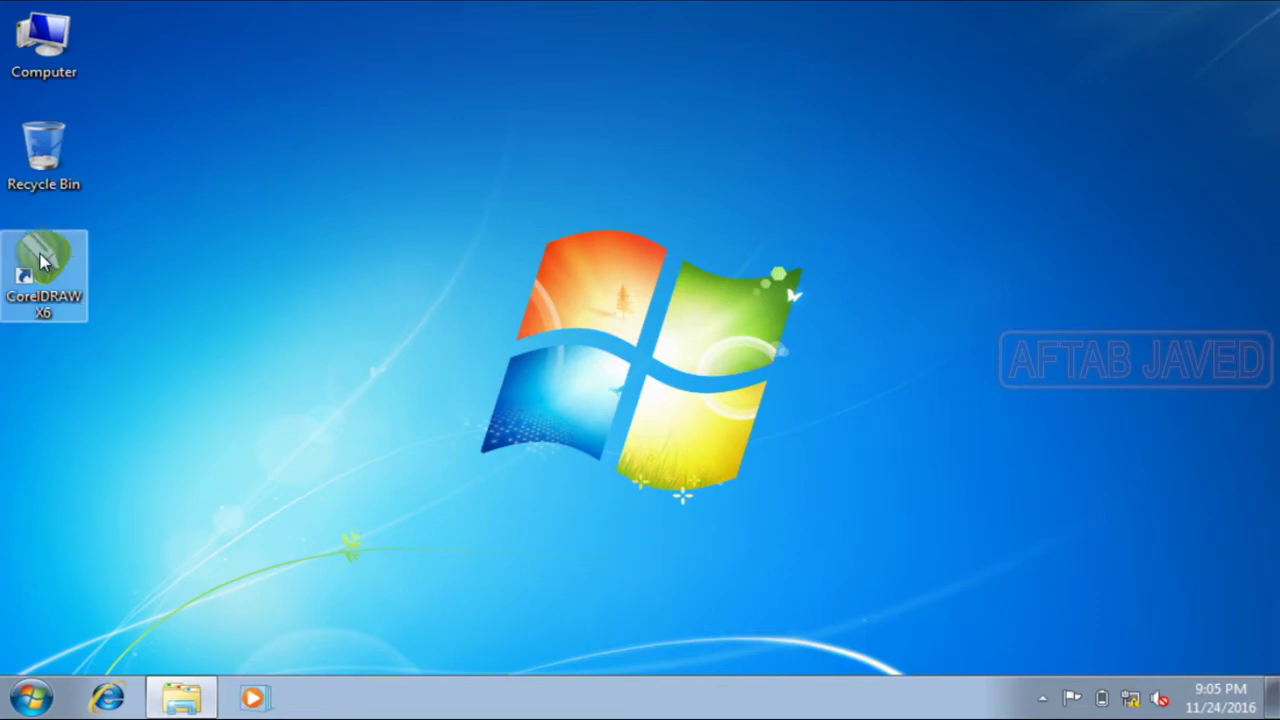
# Step: Start CorelDRAW X6, tick 'Do not display this again' on the account welcome page, and close it
pyautogui.click(94, 267)
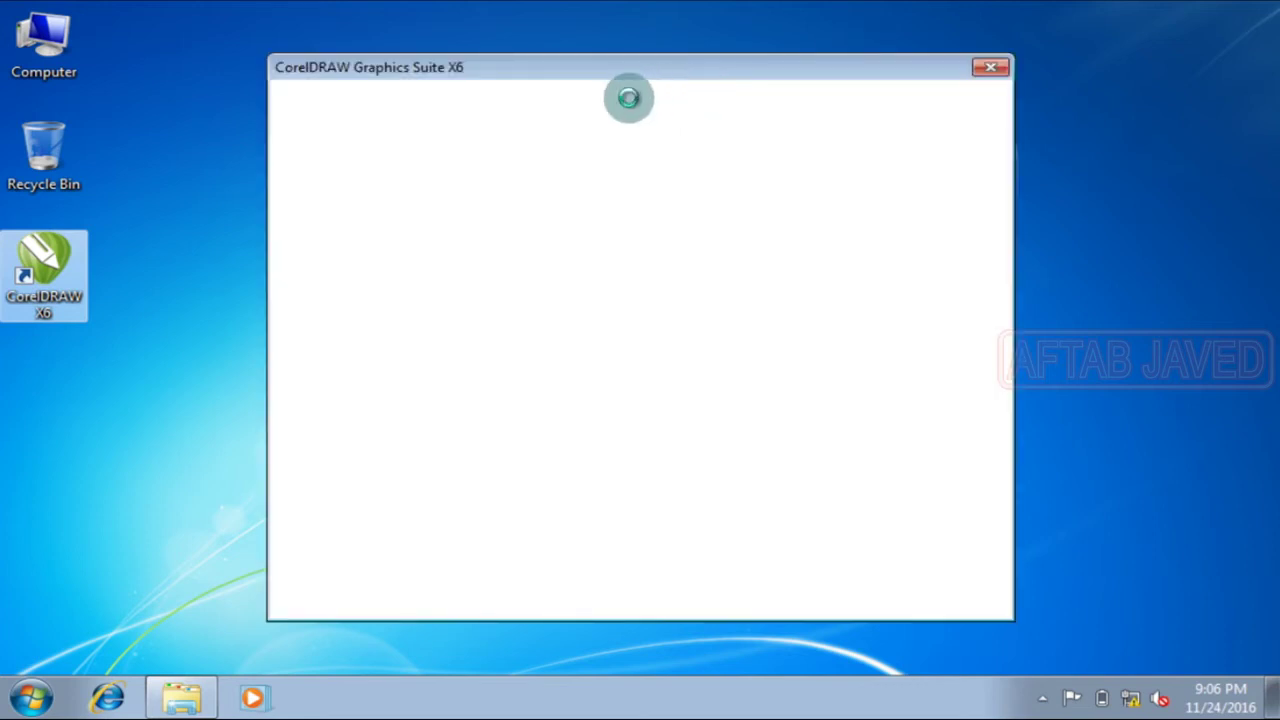
pyautogui.click(730, 366)
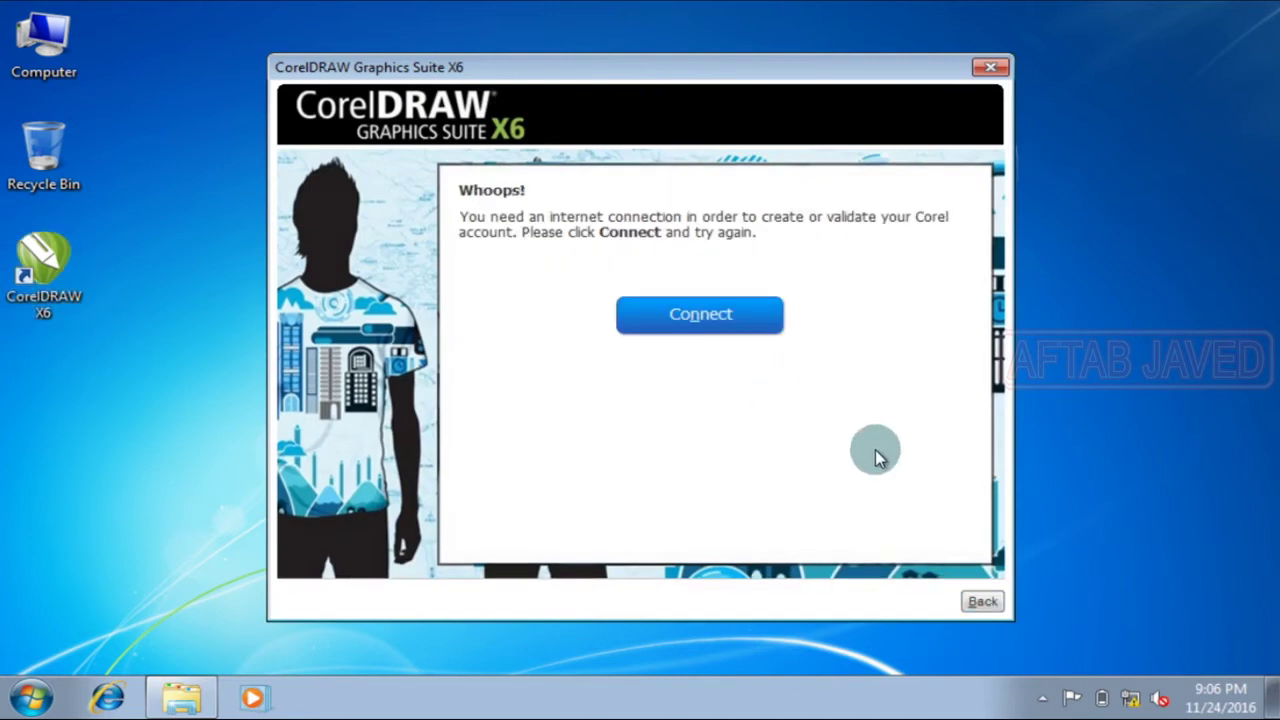
pyautogui.click(982, 603)
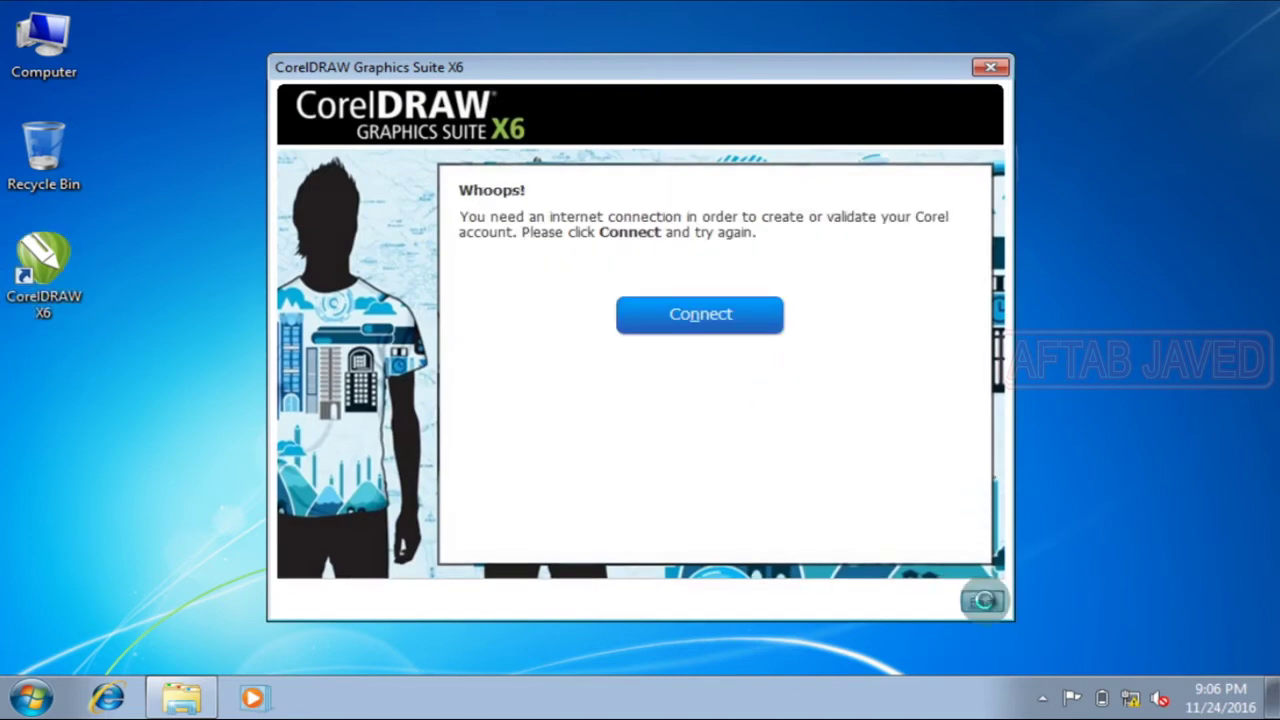
pyautogui.click(471, 538)
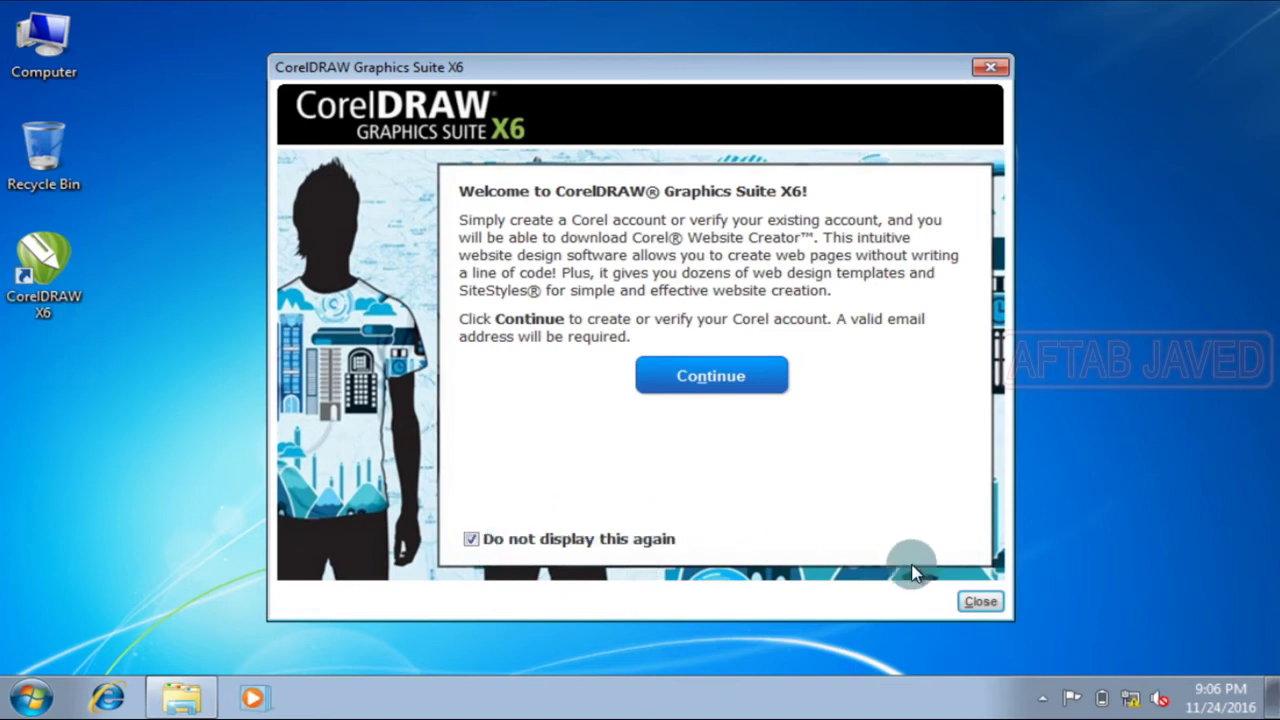
pyautogui.click(980, 602)
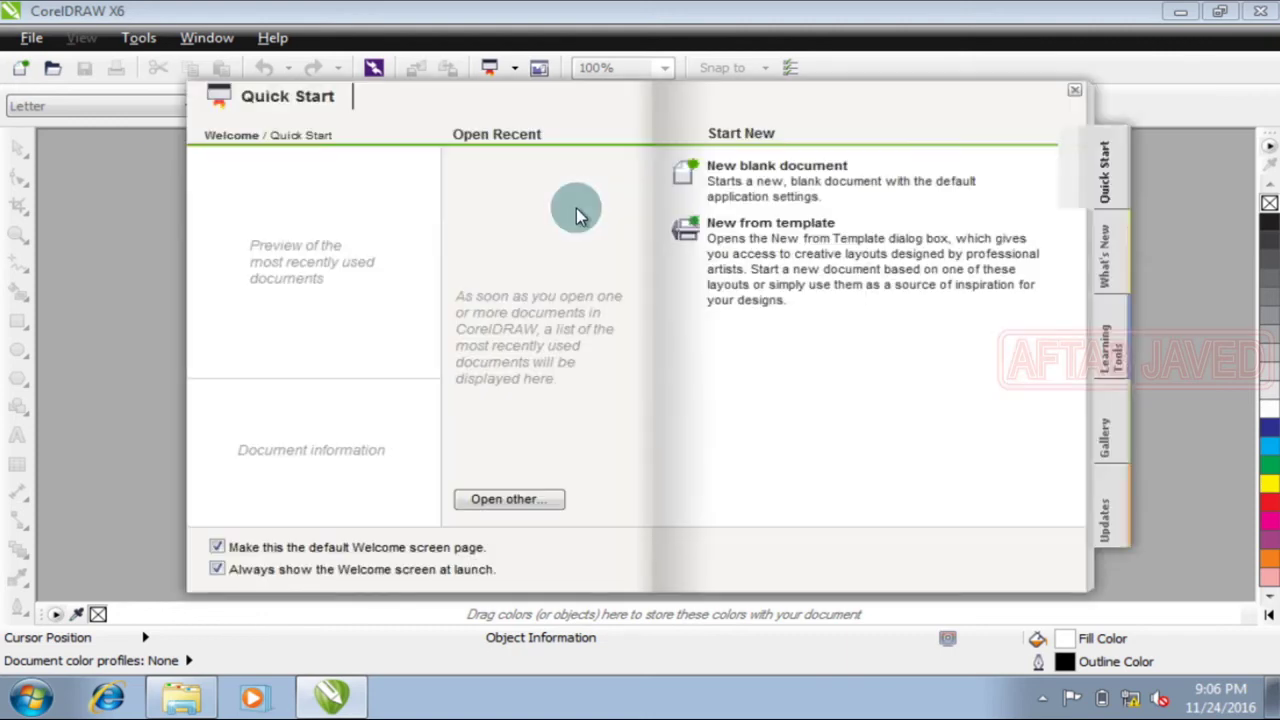
# Step: Create a new blank Letter-size document (Untitled-1), then close CorelDRAW X6
pyautogui.click(757, 170)
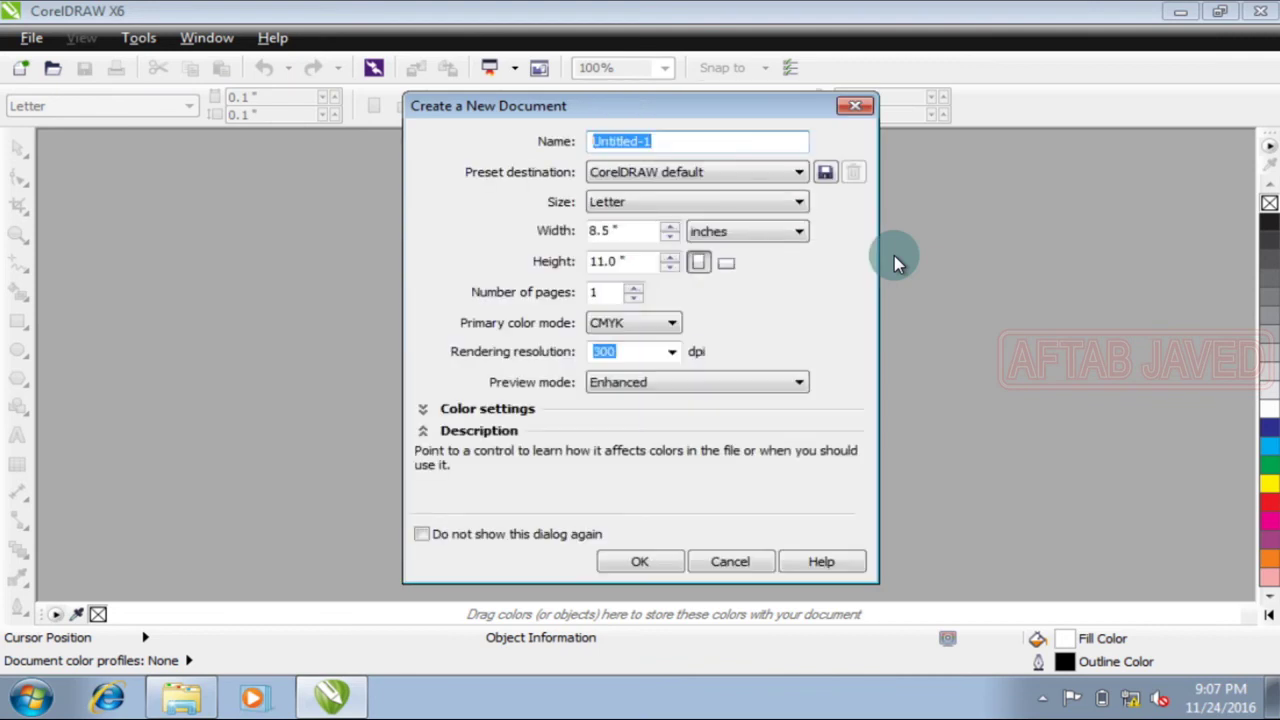
pyautogui.click(627, 563)
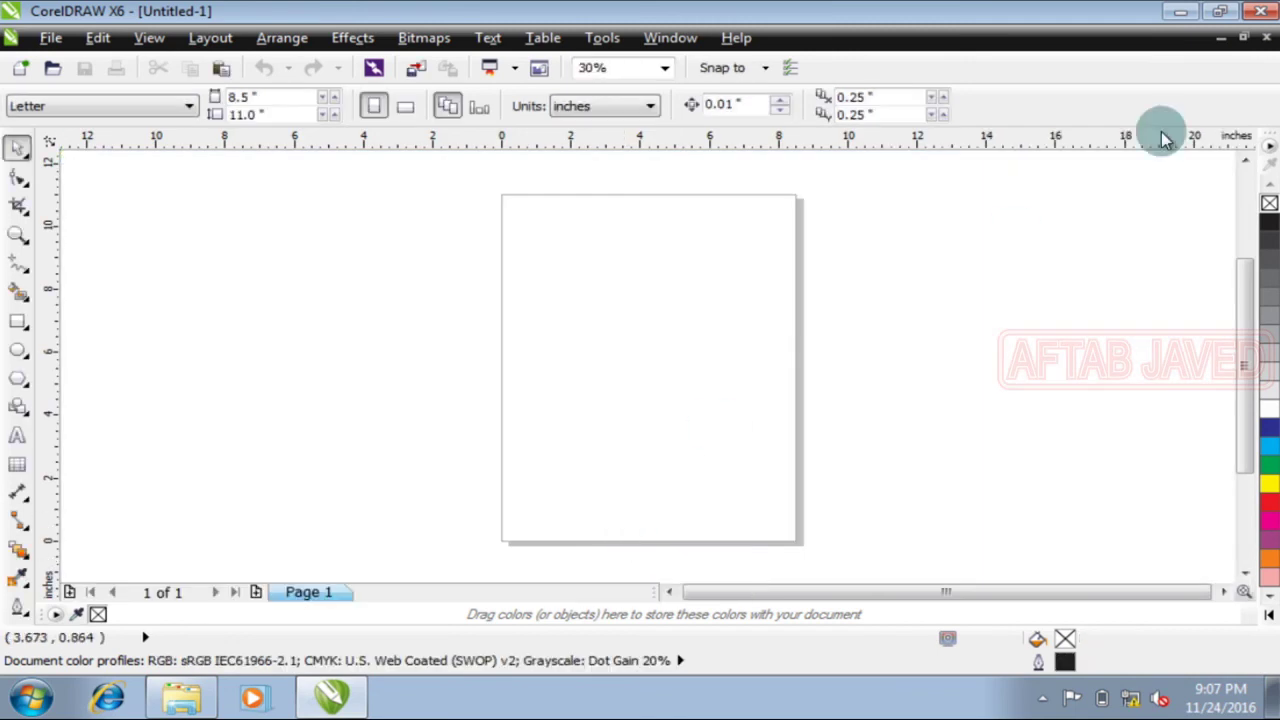
pyautogui.click(1258, 11)
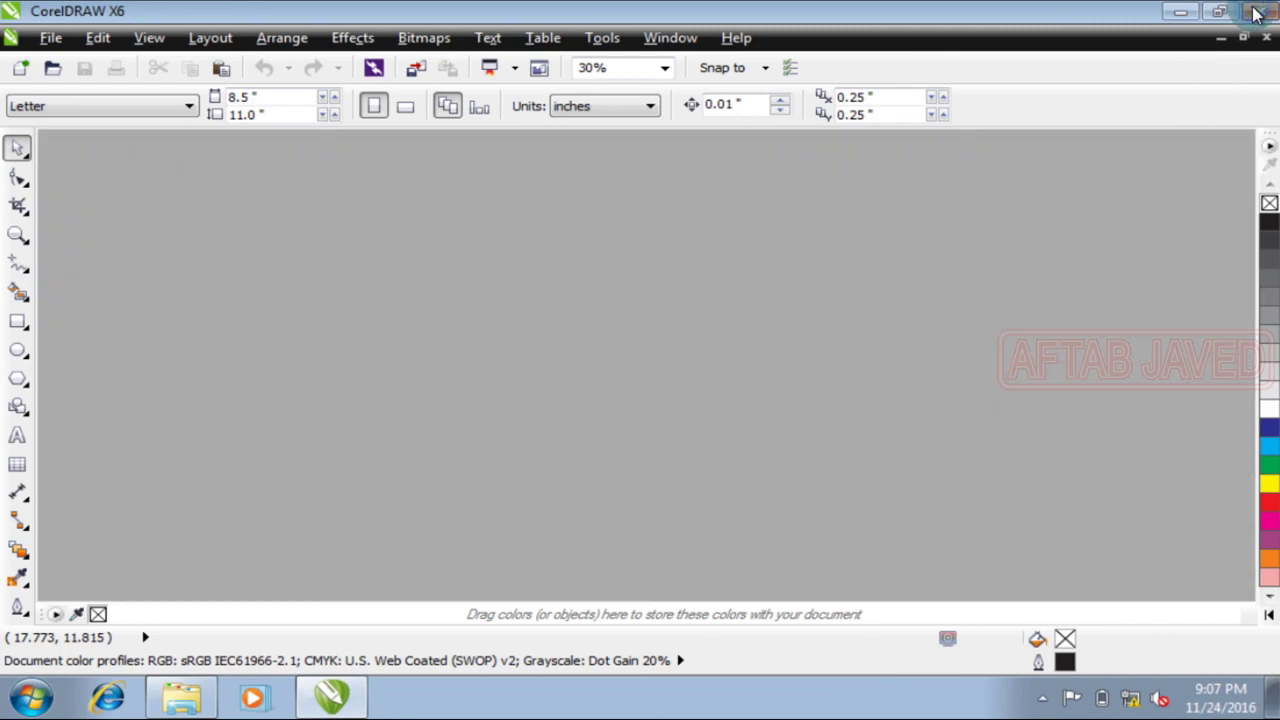